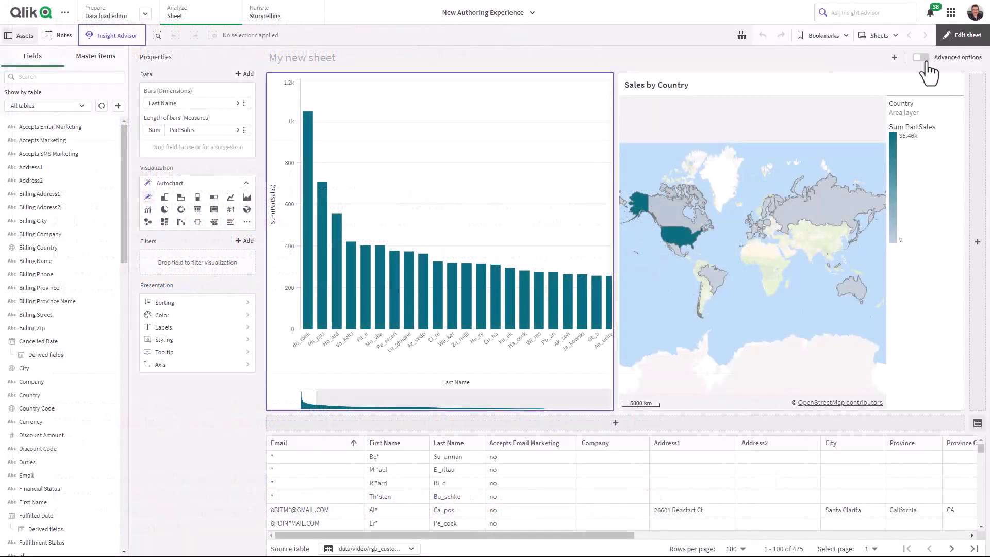
Toggle Advanced options on and back off, then return to the browser tab with My new sheet
left_click(923, 58)
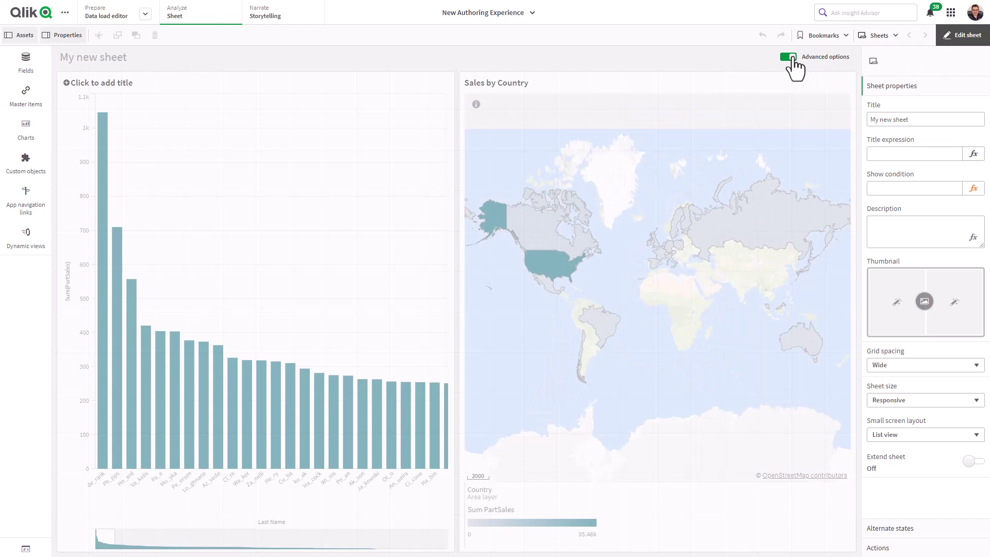
left_click(788, 57)
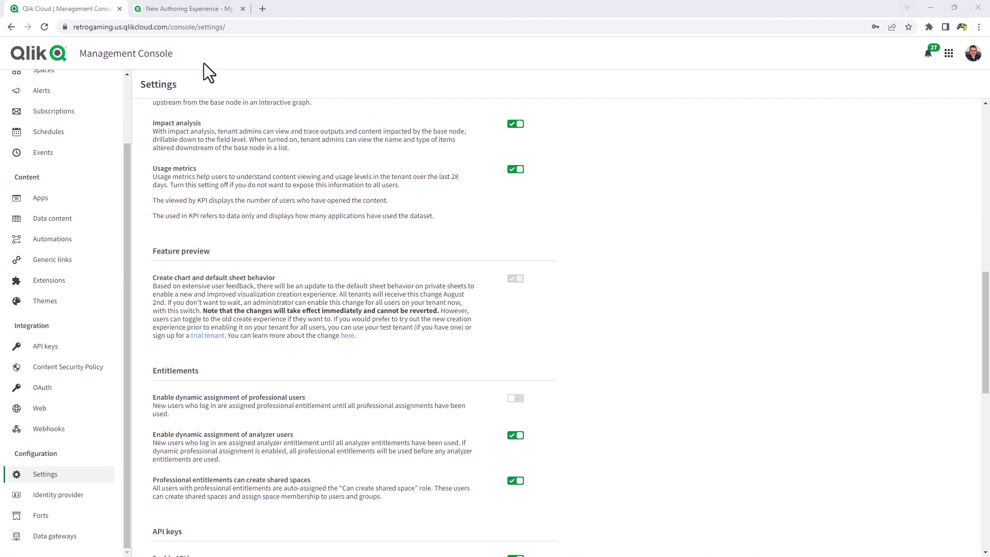
left_click(181, 5)
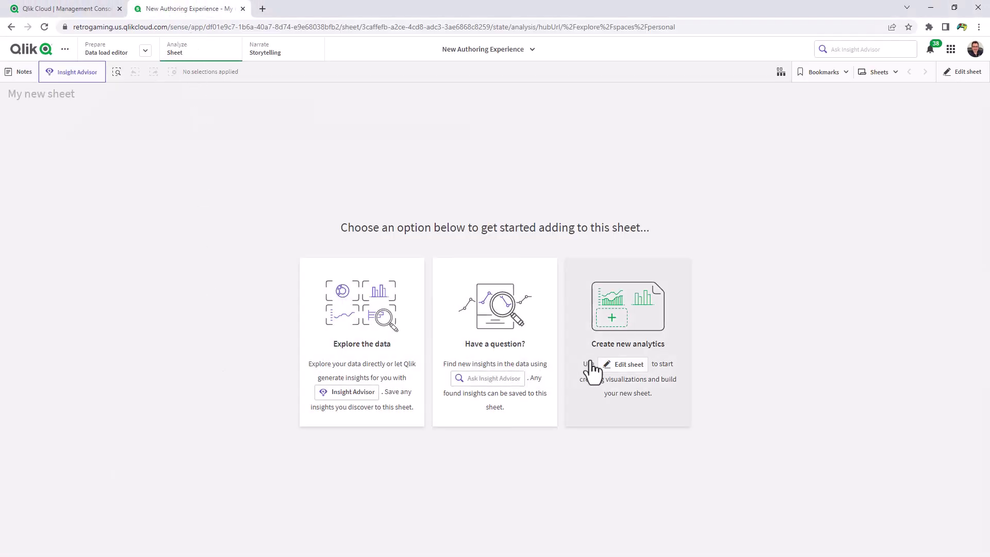
Open the empty My new sheet for editing with Advanced options switched on
left_click(621, 368)
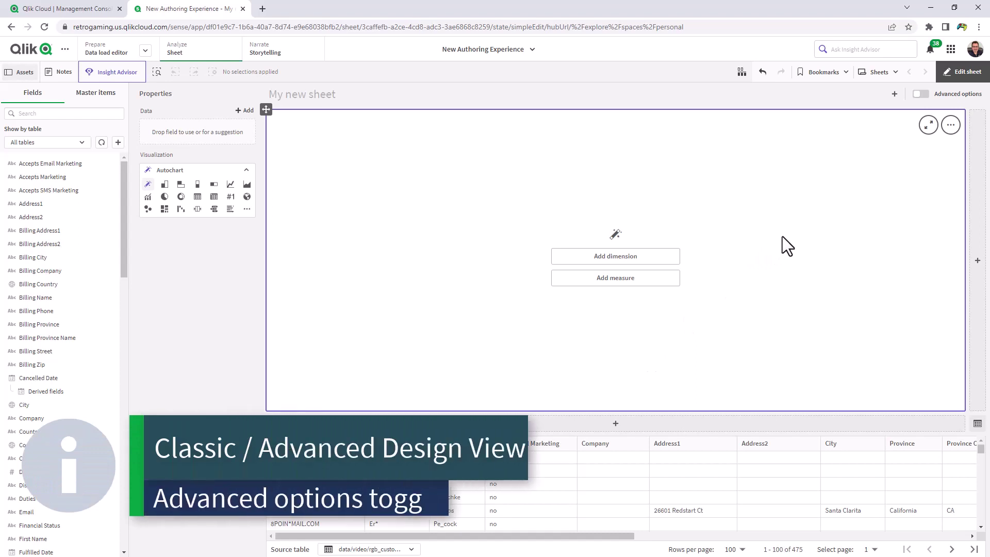
left_click(923, 97)
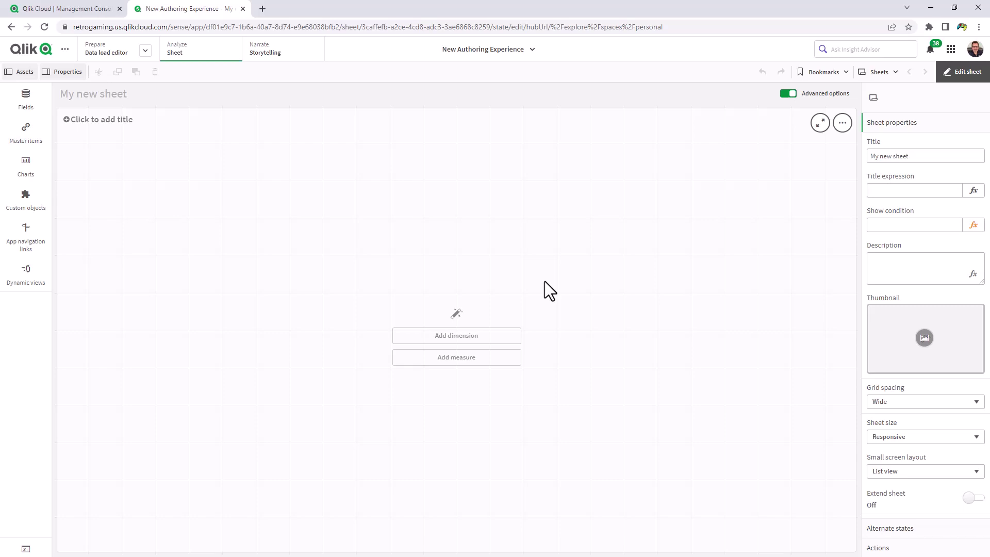
Shrink the empty chart placeholder into the sheet's bottom-right area
left_click(545, 281)
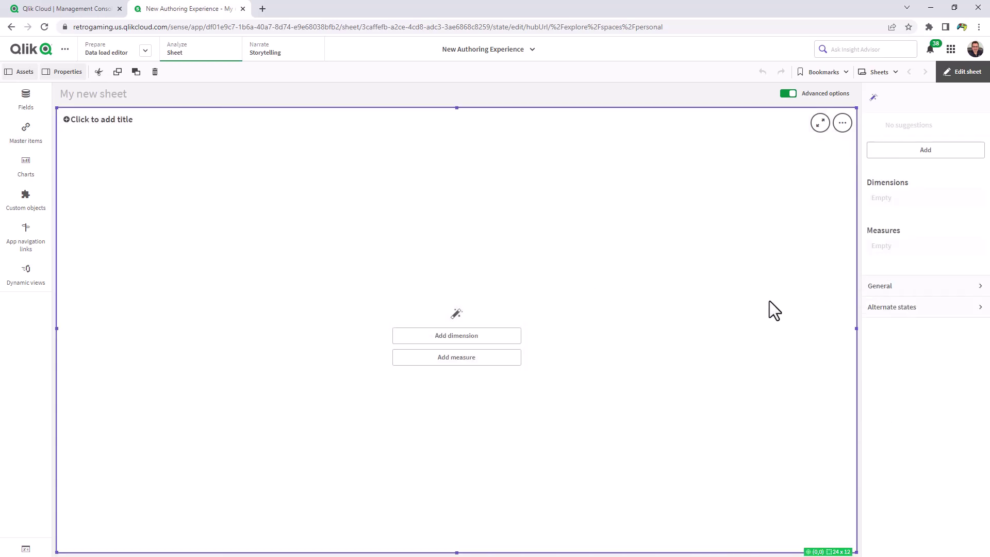
left_click(56, 108)
left_click_drag(84, 140, 496, 376)
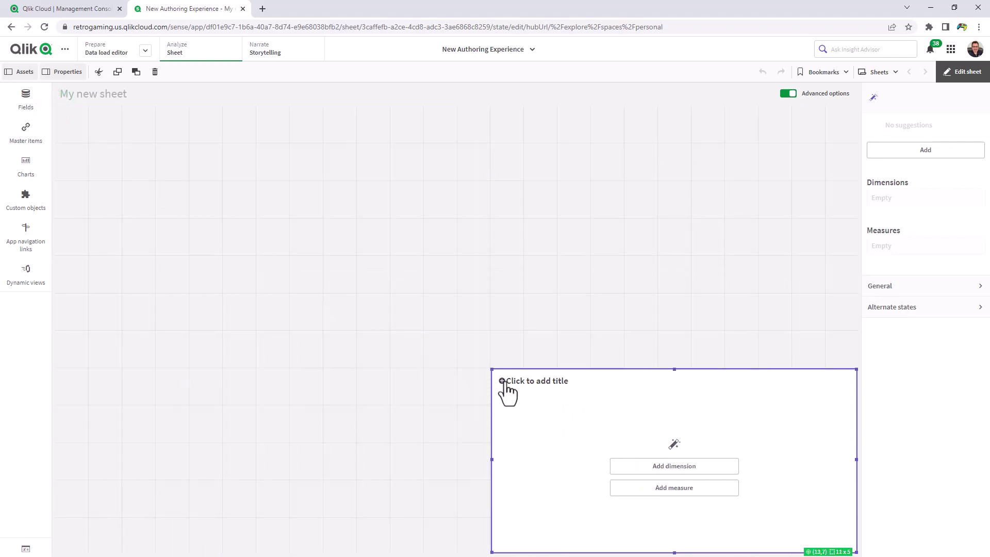
Add a Button and a Distribution plot to the sheet from the Charts panel
left_click(32, 173)
left_click_drag(75, 184, 258, 227)
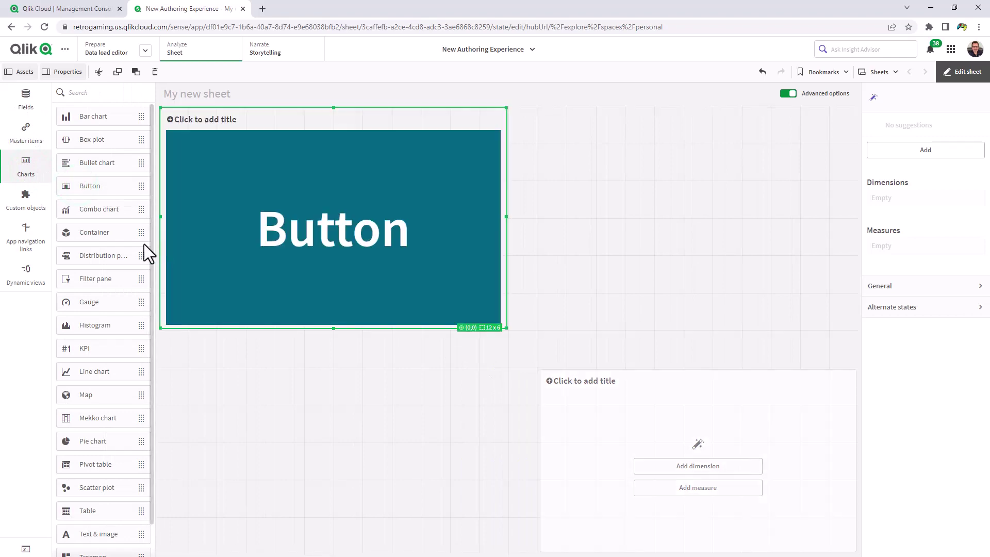
left_click_drag(138, 255, 392, 350)
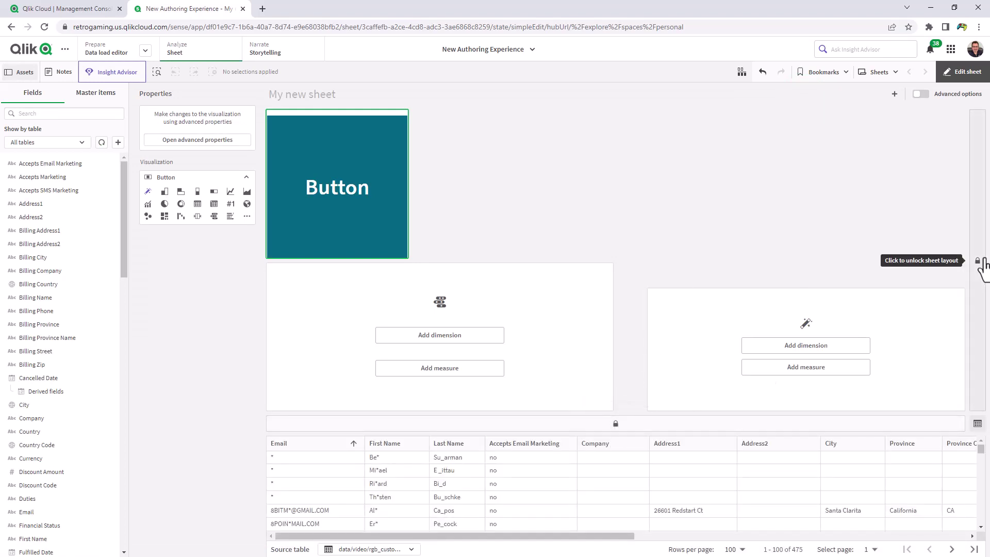
Unlock the layout and delete the Button and both charts, then leave Advanced options
left_click(981, 262)
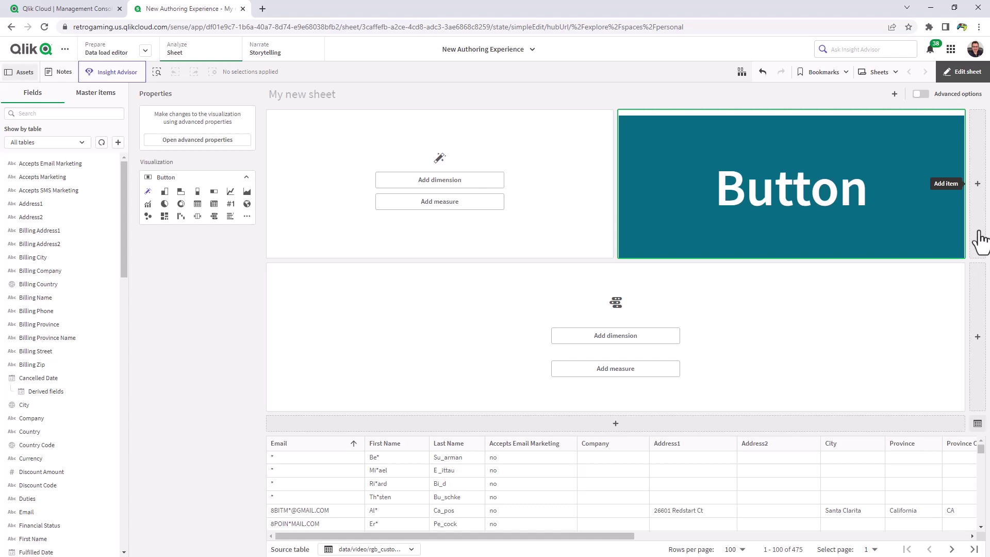
left_click(918, 94)
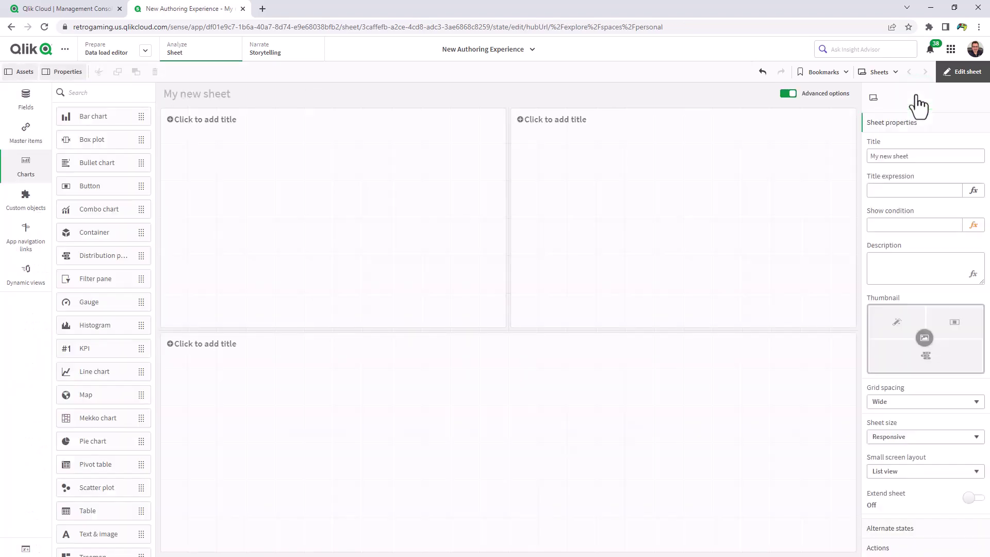
right_click(683, 256)
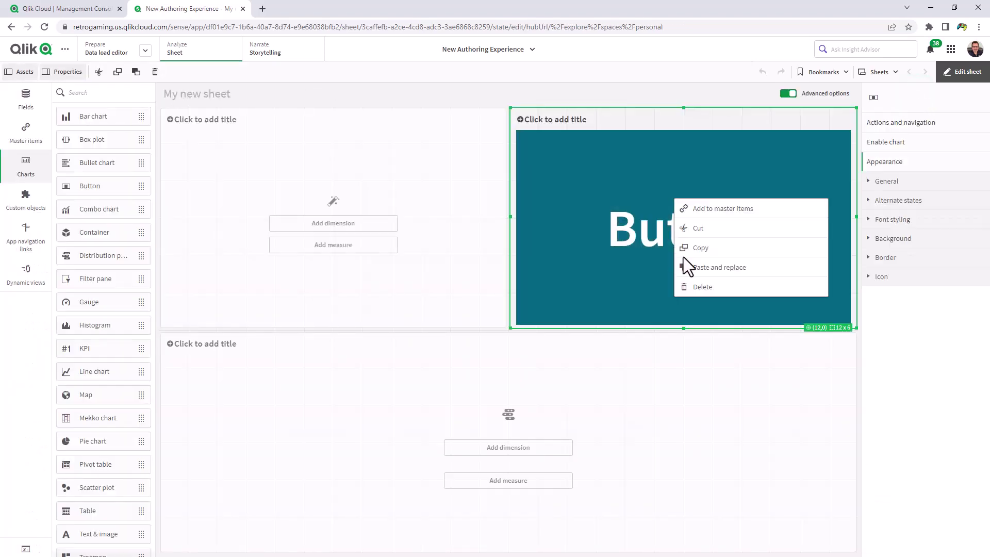
left_click(703, 285)
right_click(466, 260)
left_click(475, 298)
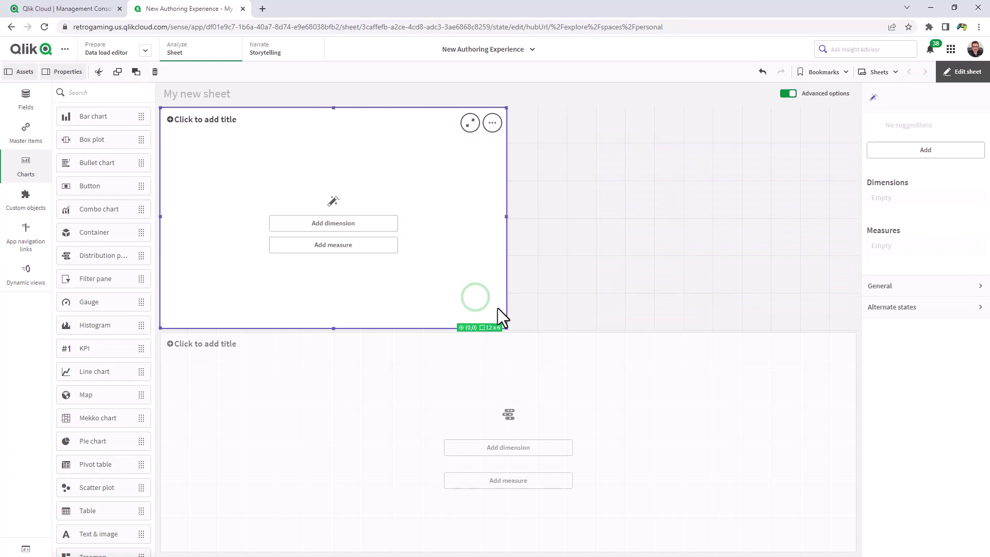
right_click(593, 426)
left_click(632, 477)
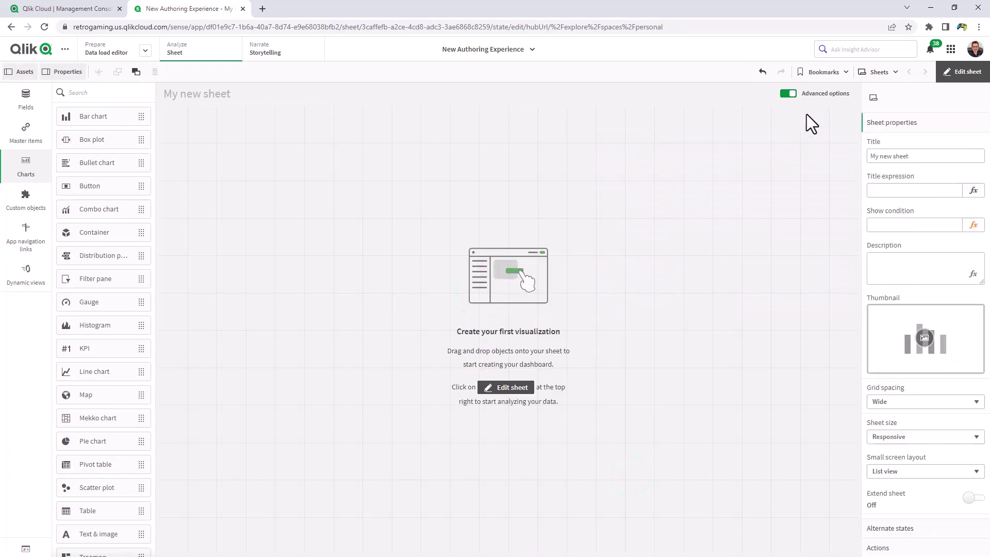
left_click(788, 94)
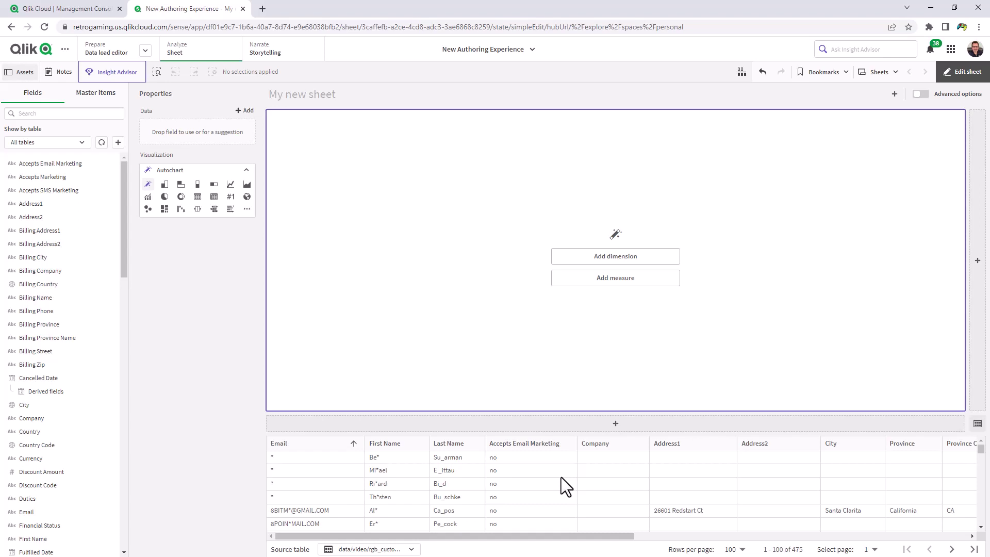
left_click(361, 550)
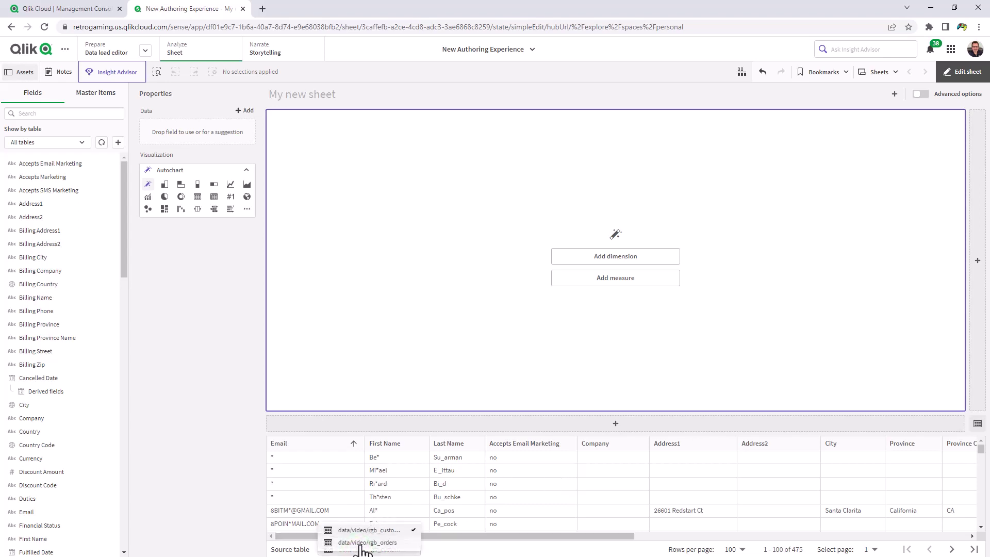
left_click(366, 542)
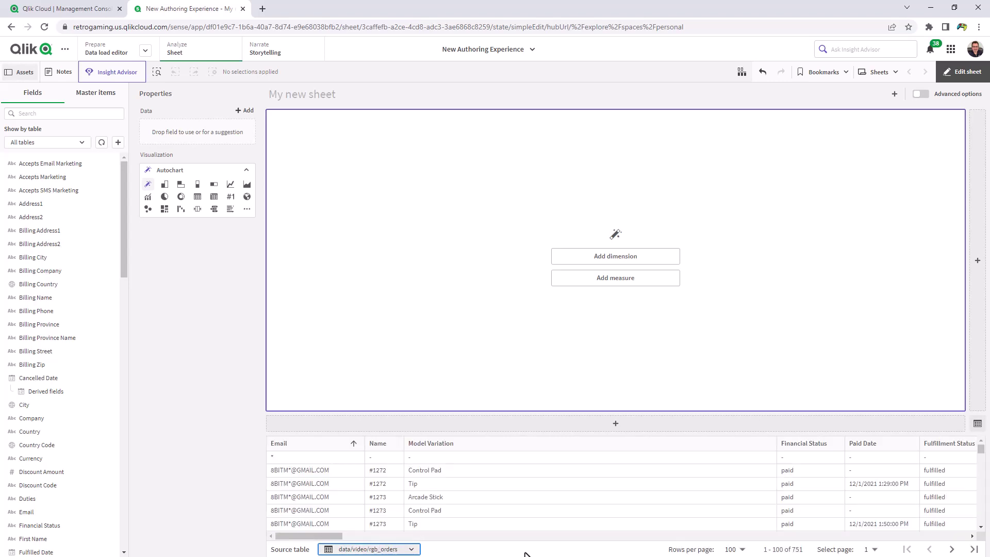
left_click(743, 550)
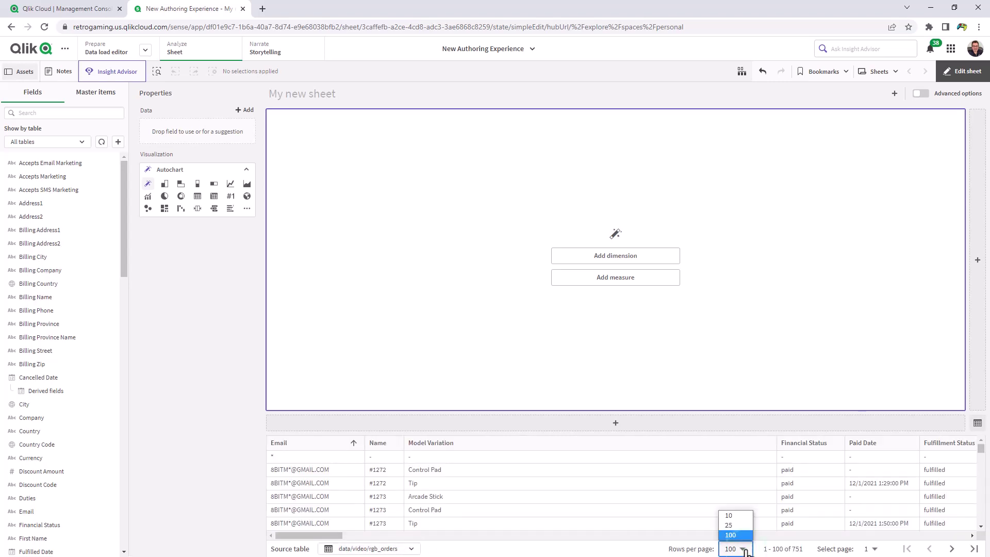
left_click(877, 550)
left_click(879, 552)
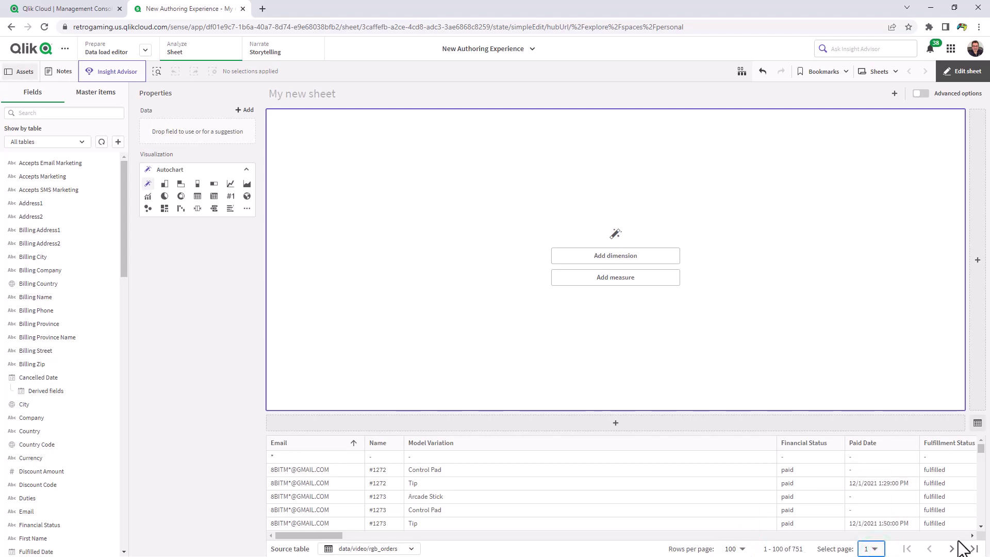
left_click(952, 550)
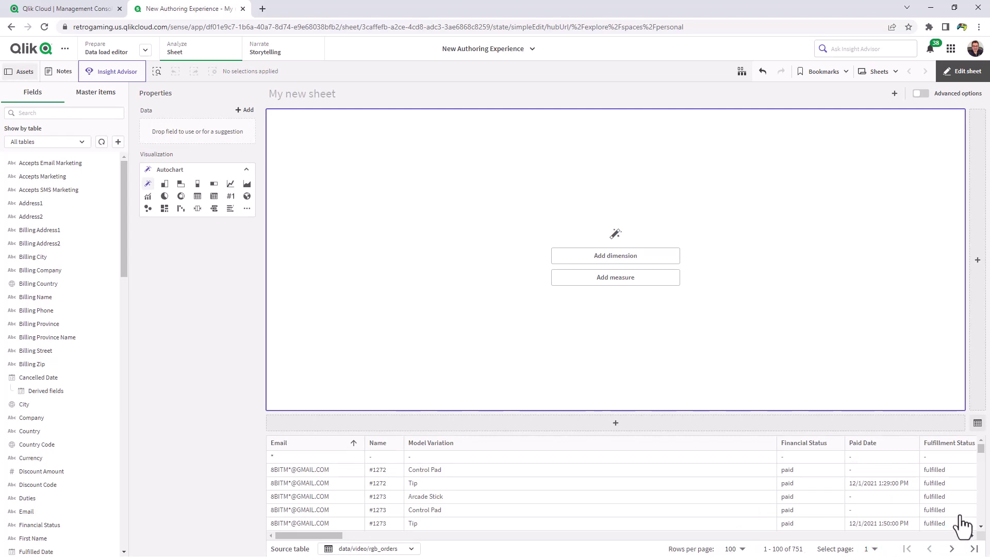
left_click(978, 425)
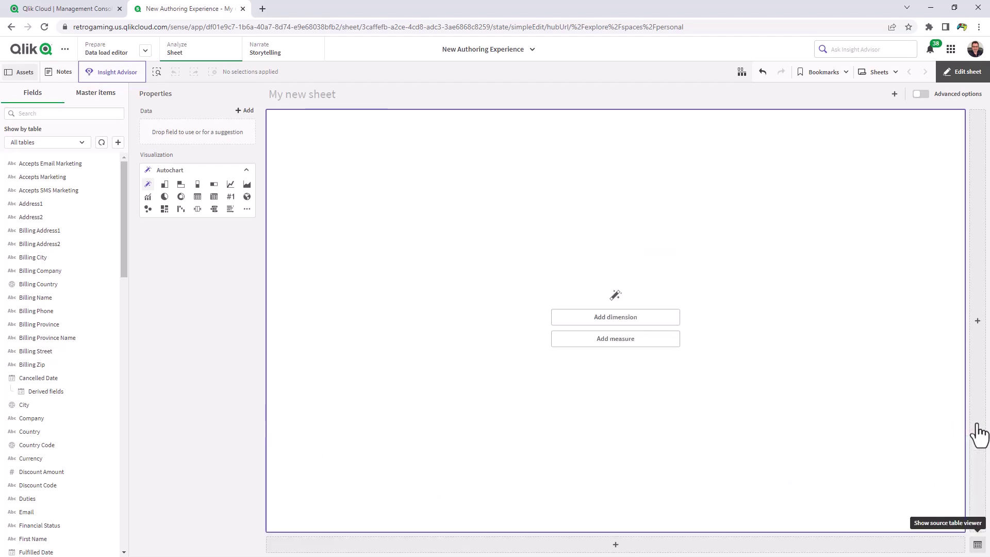
left_click(978, 546)
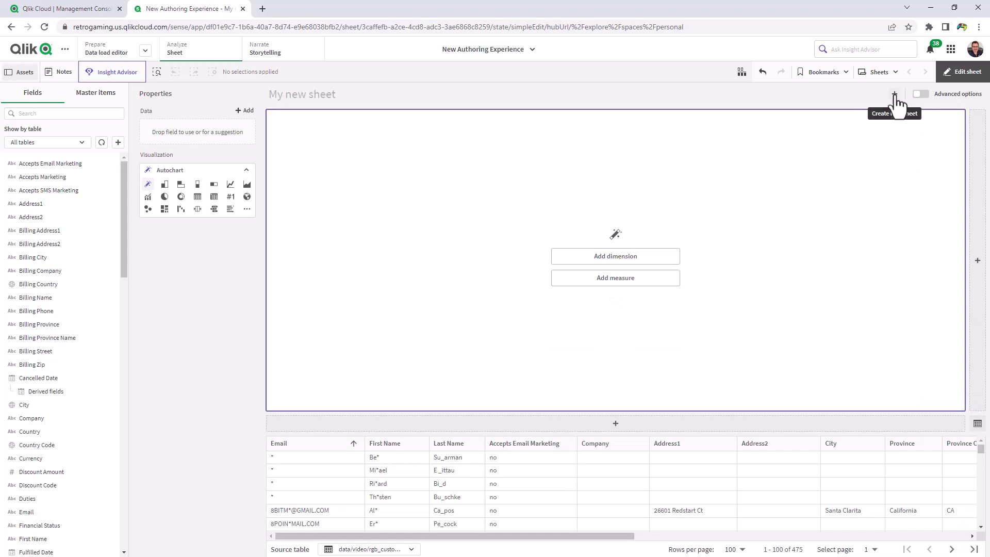
left_click(879, 73)
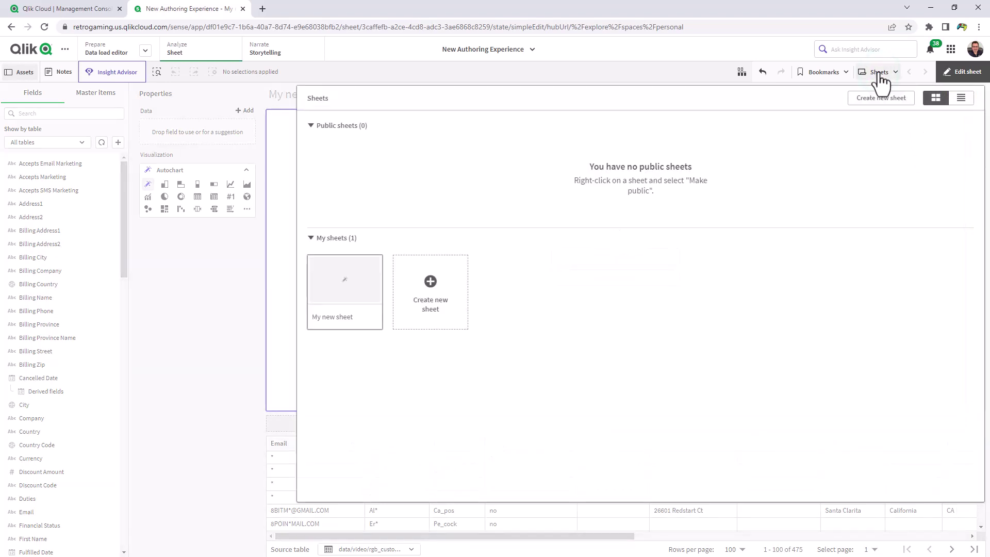
left_click(879, 72)
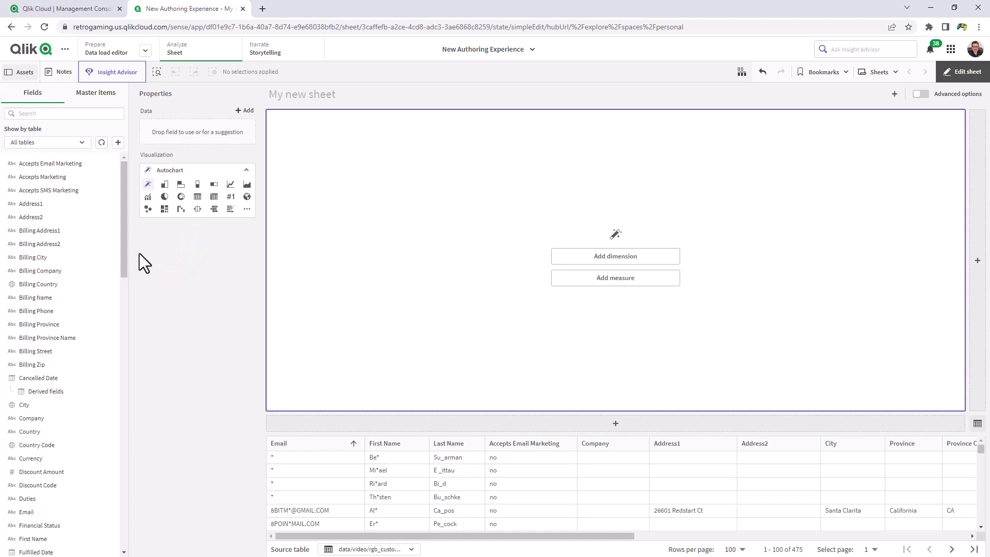
left_click(92, 106)
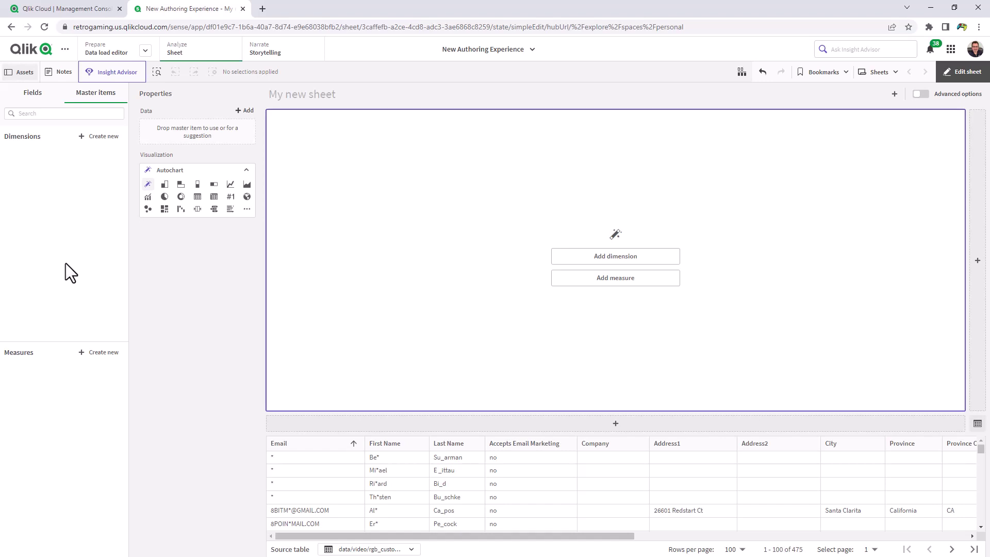
left_click(26, 98)
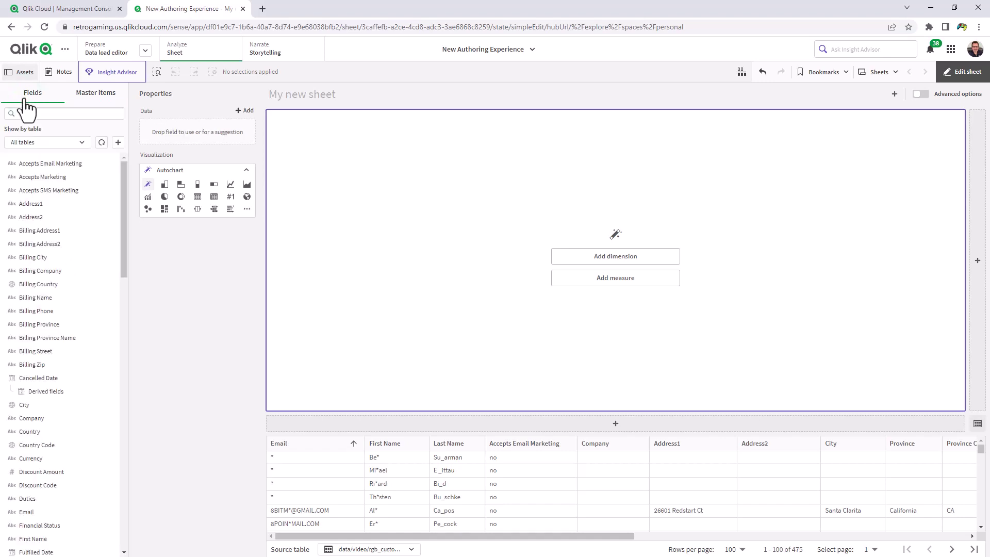
left_click(87, 142)
left_click(88, 125)
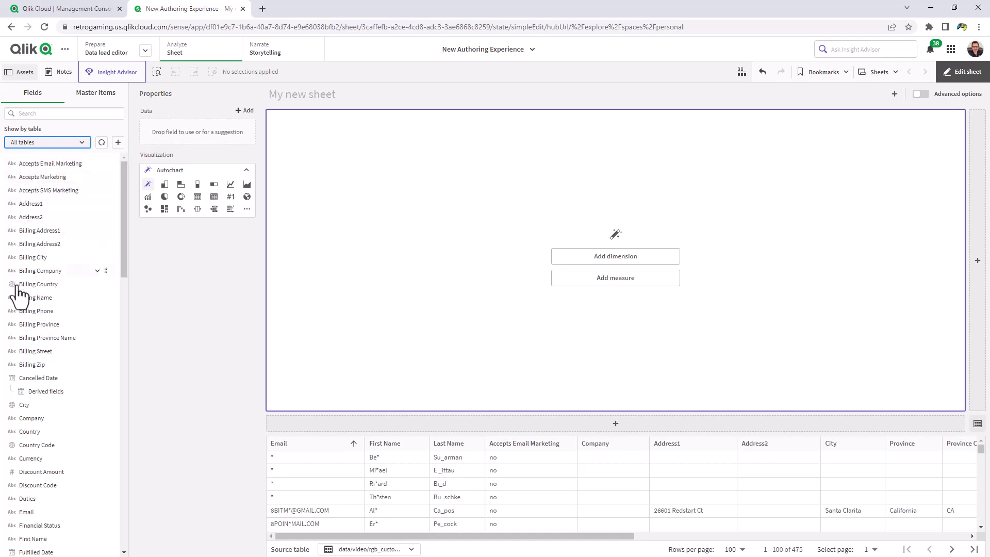
scroll(23, 366, "down", 2)
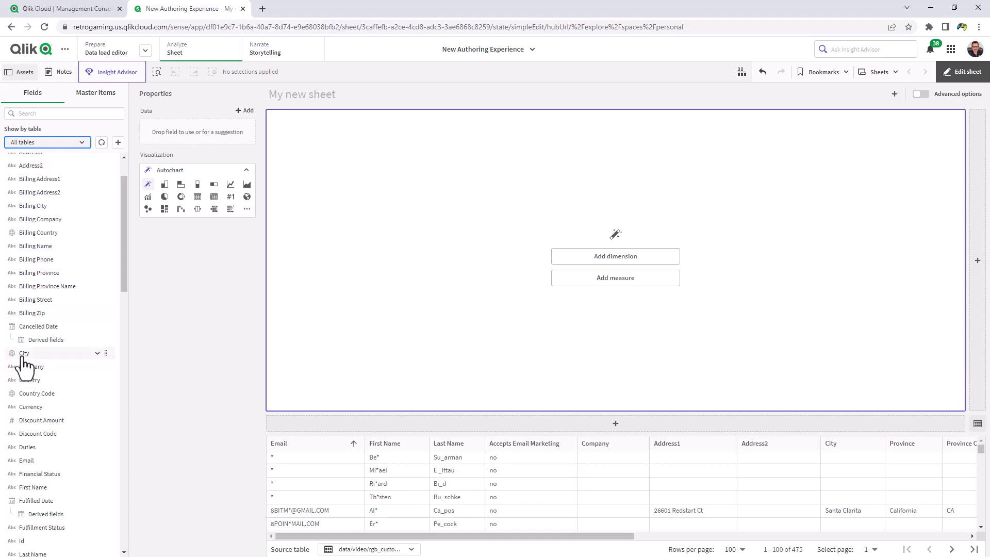
scroll(24, 364, "down", 2)
scroll(30, 375, "down", 4)
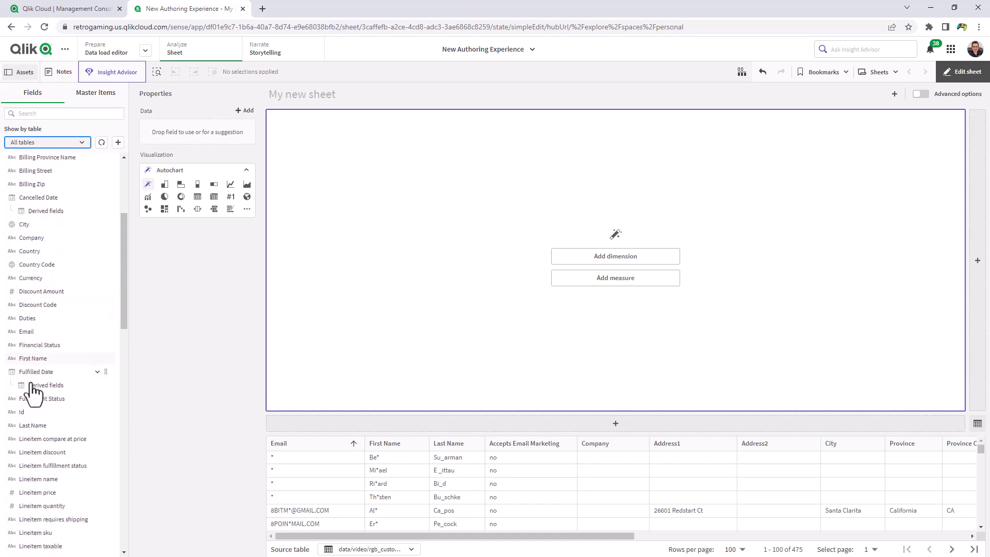
scroll(39, 400, "up", 6)
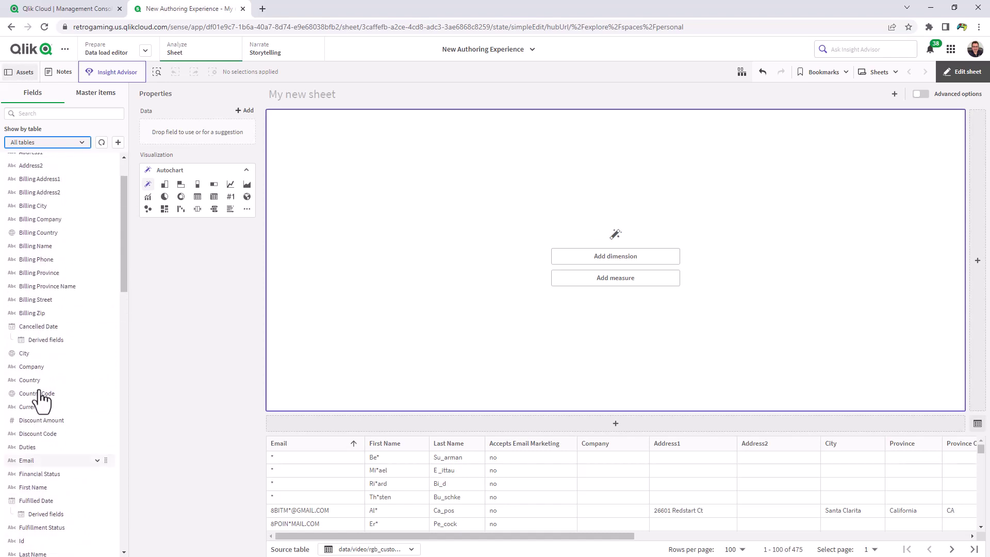
left_click(49, 381)
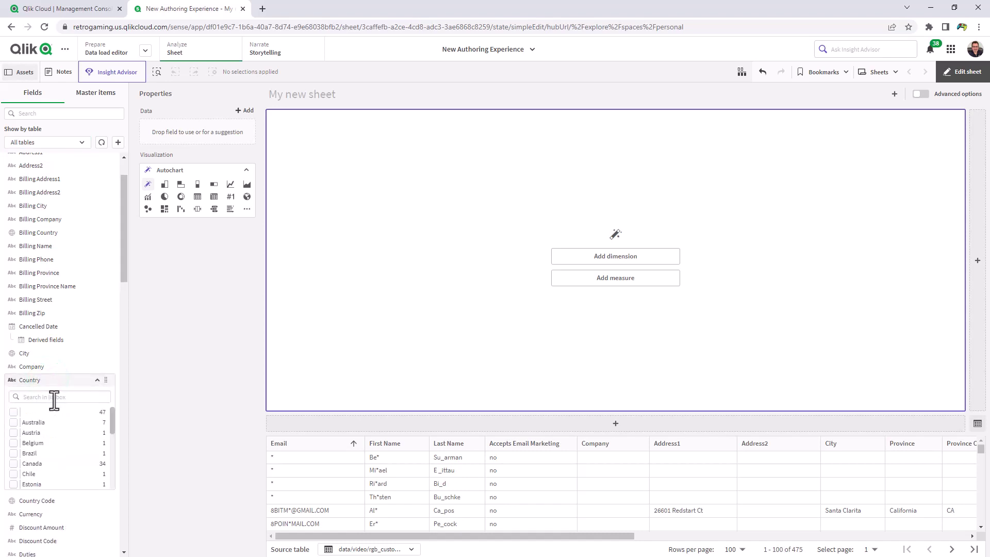
scroll(62, 413, "down", 2)
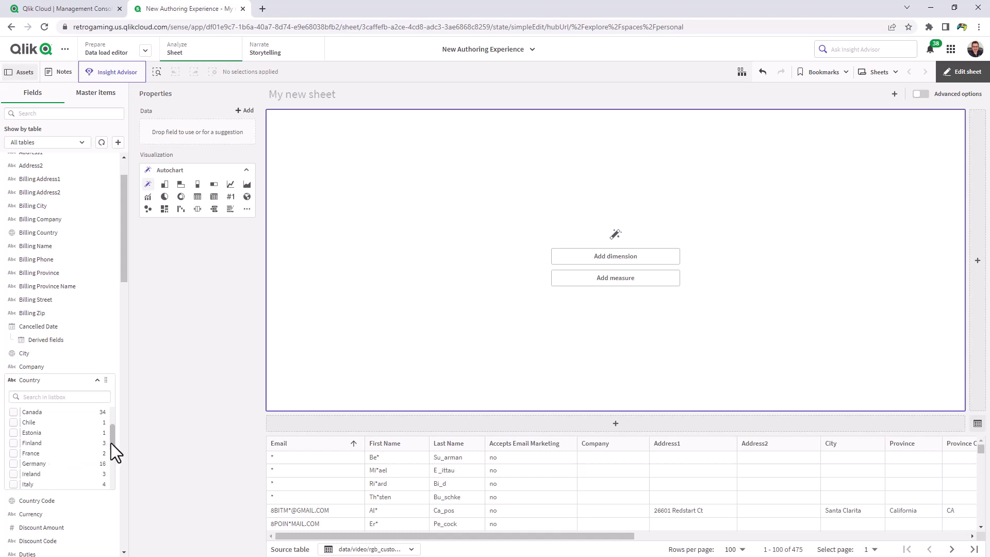
mouse_move(112, 444)
left_mouse_down()
mouse_move(112, 471)
mouse_move(105, 429)
left_mouse_up()
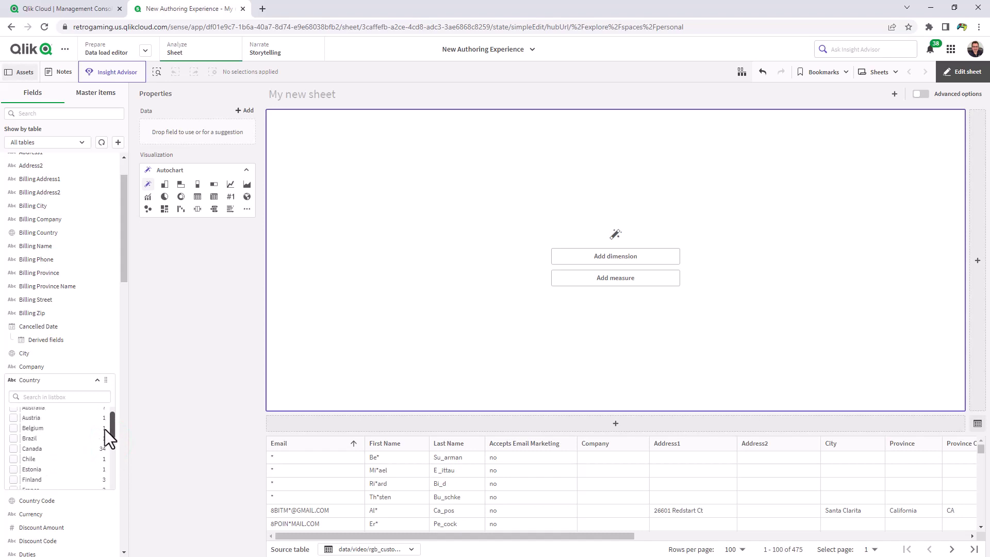
left_click(37, 382)
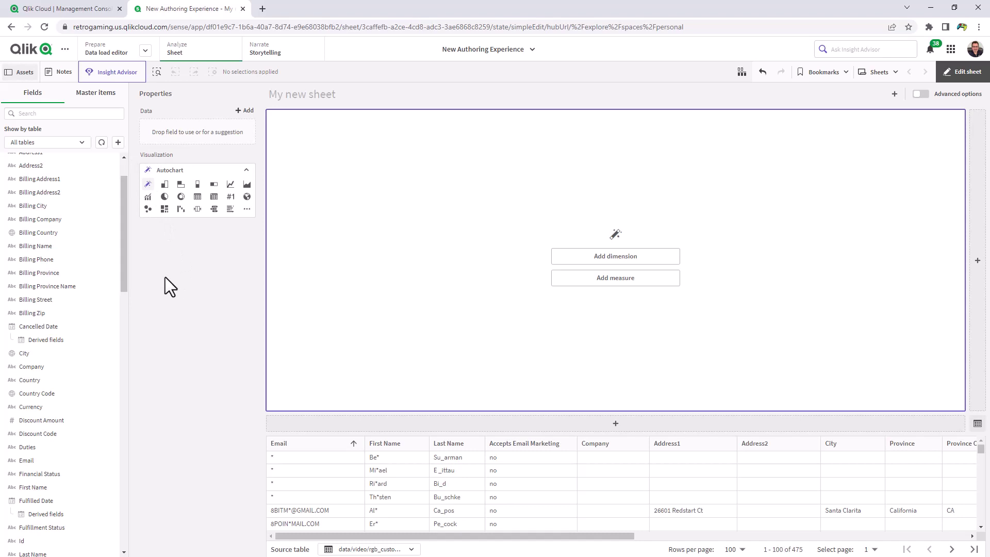
Add PartSales as a summed measure, then Country, turning the chart into a world sales map
scroll(107, 333, "up", 1)
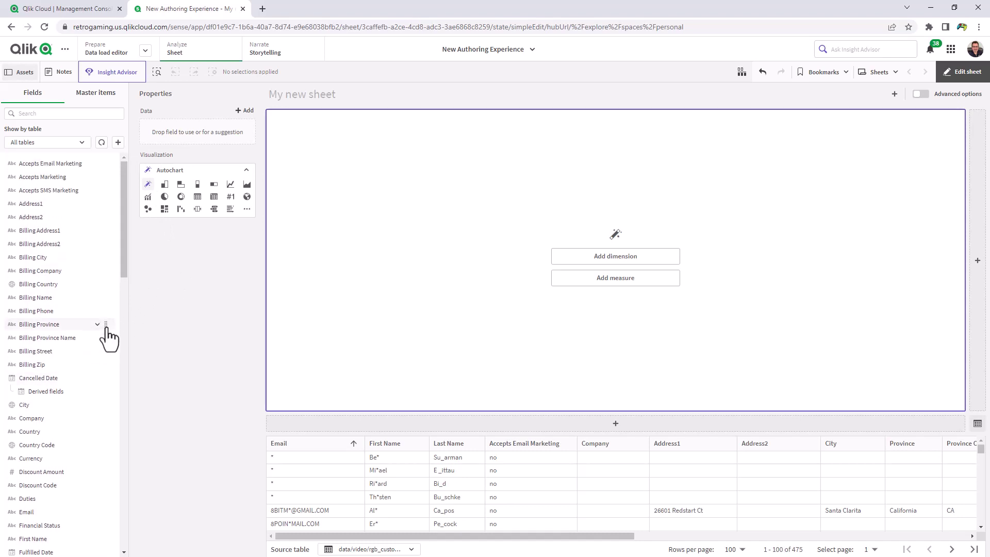
scroll(107, 333, "down", 10)
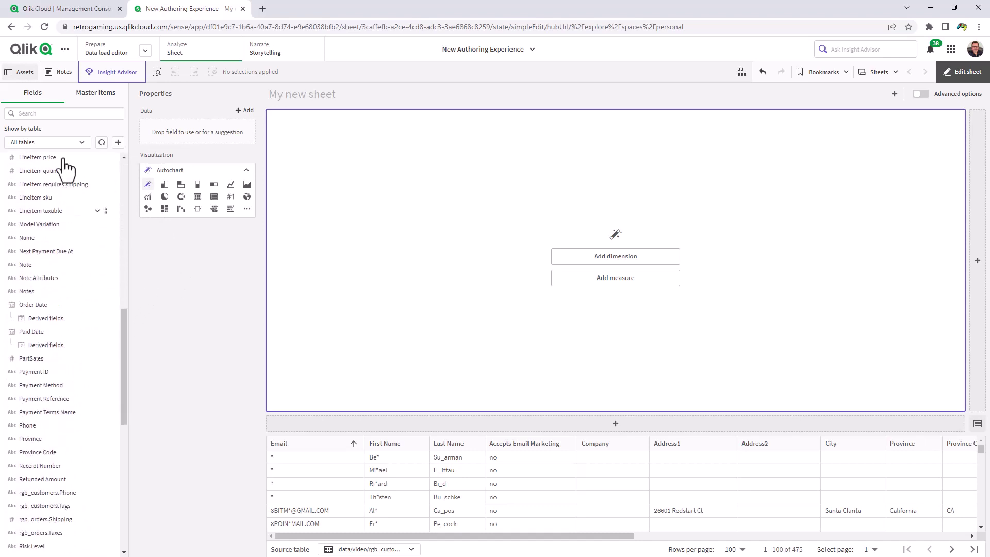
left_click(49, 113)
type("sal")
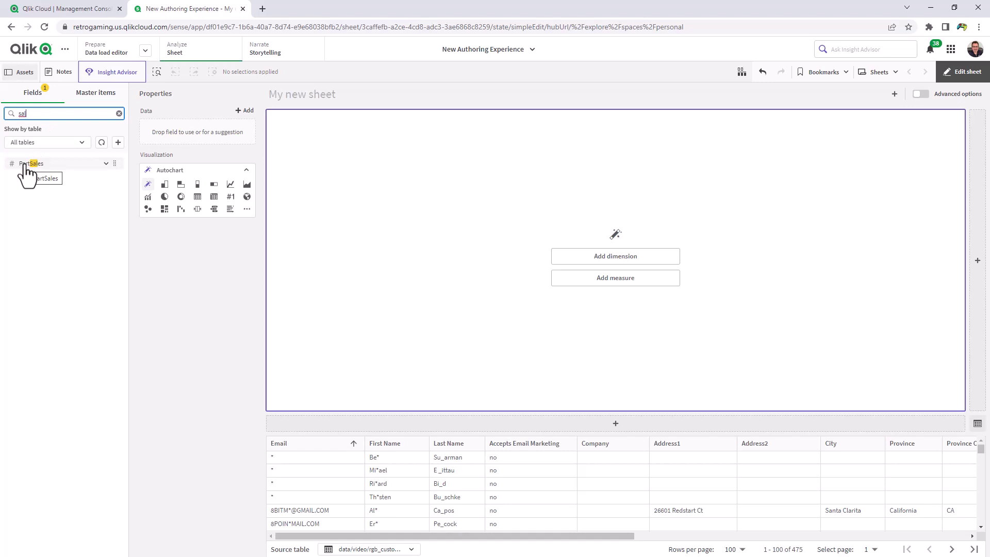
left_click_drag(24, 166, 590, 283)
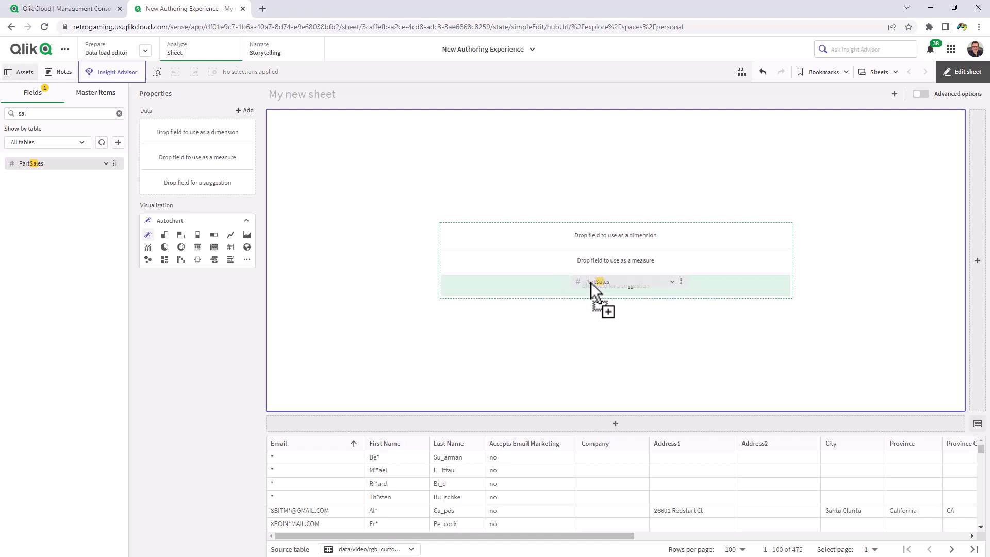
left_click_drag(593, 283, 596, 265)
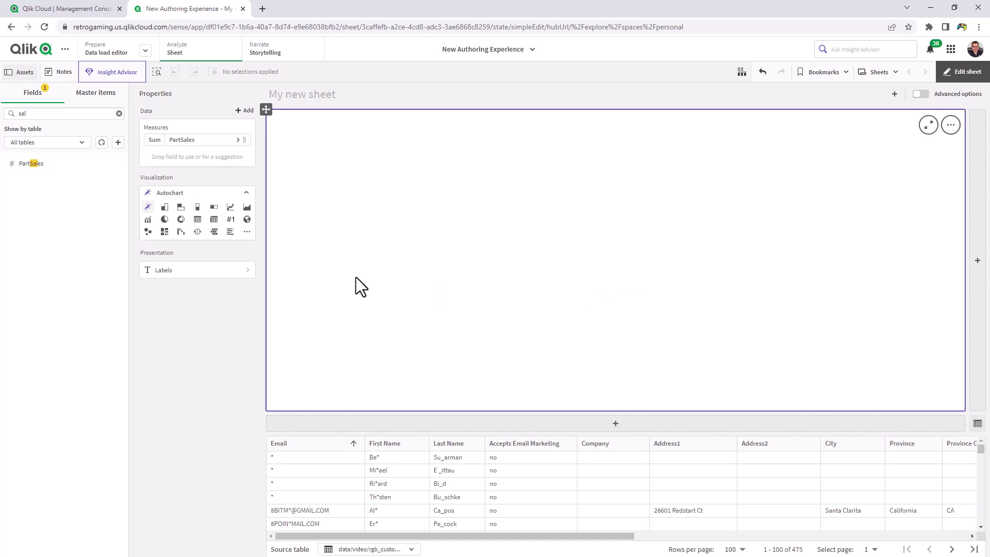
left_click(120, 113)
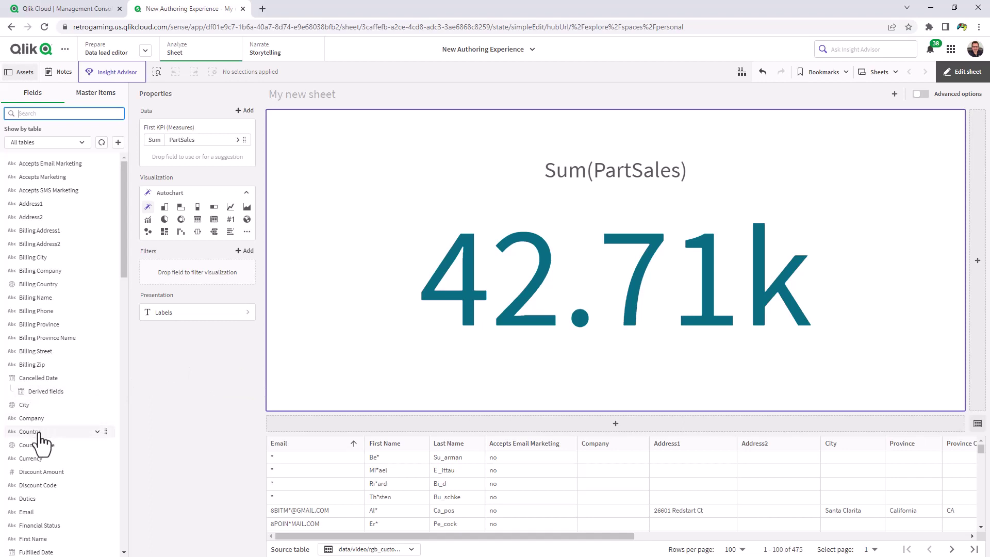
left_click_drag(39, 433, 592, 239)
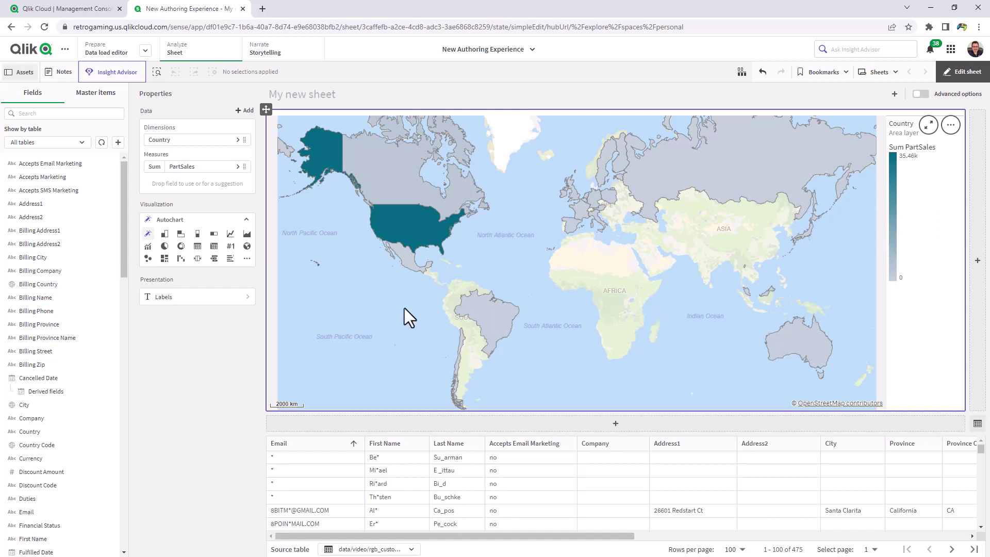
Give the chart the title 'Sales by Country' in purple
left_click(200, 298)
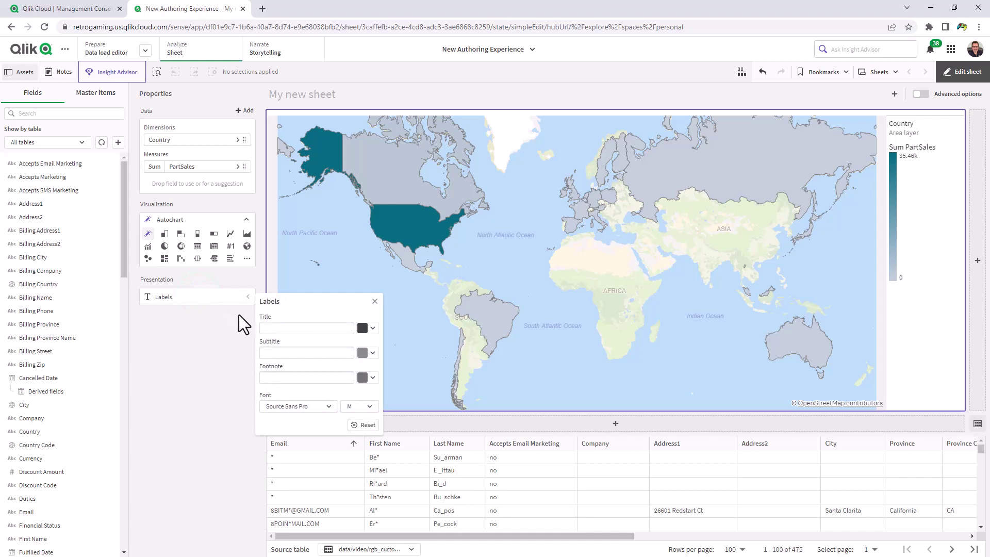
left_click(270, 328)
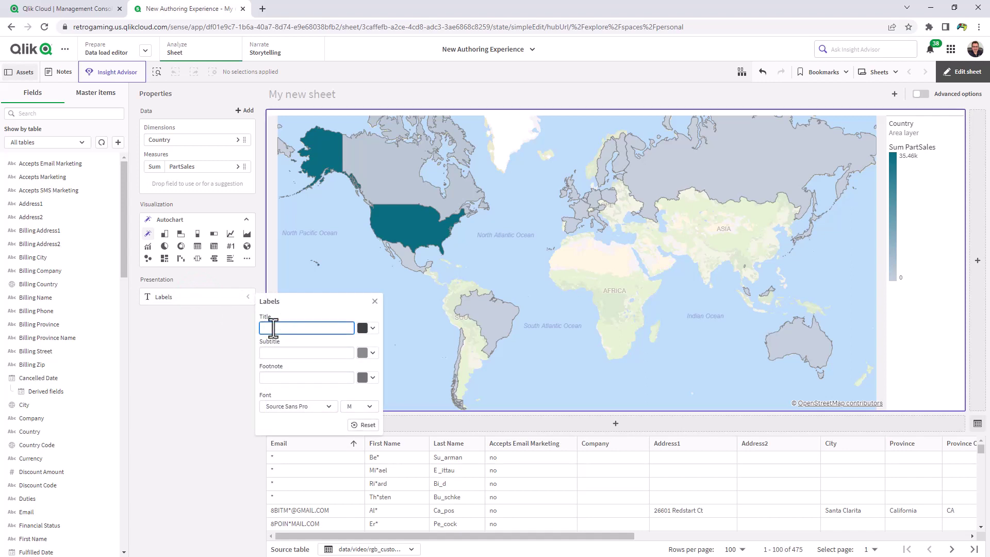
type("Sales by Country")
left_click(367, 329)
left_click(409, 437)
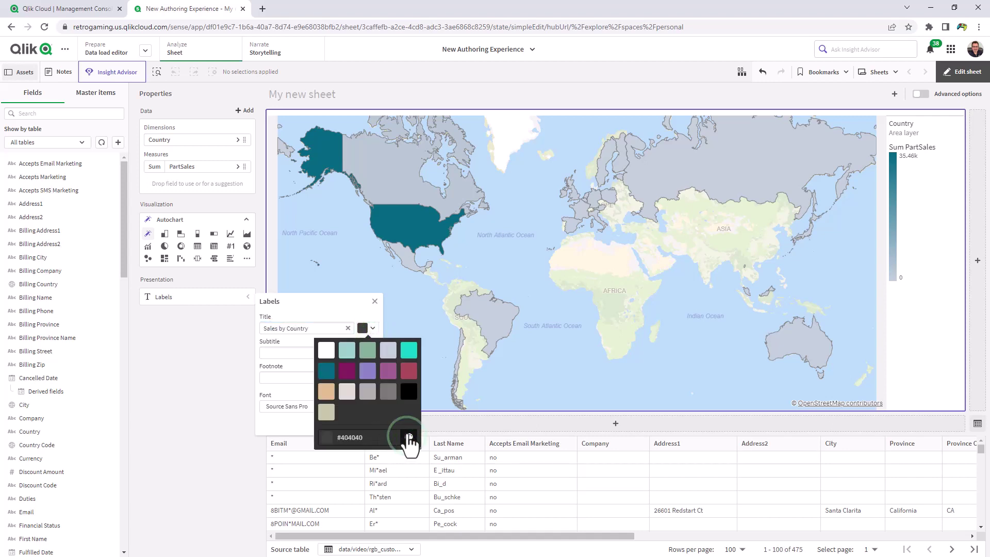
left_click(367, 371)
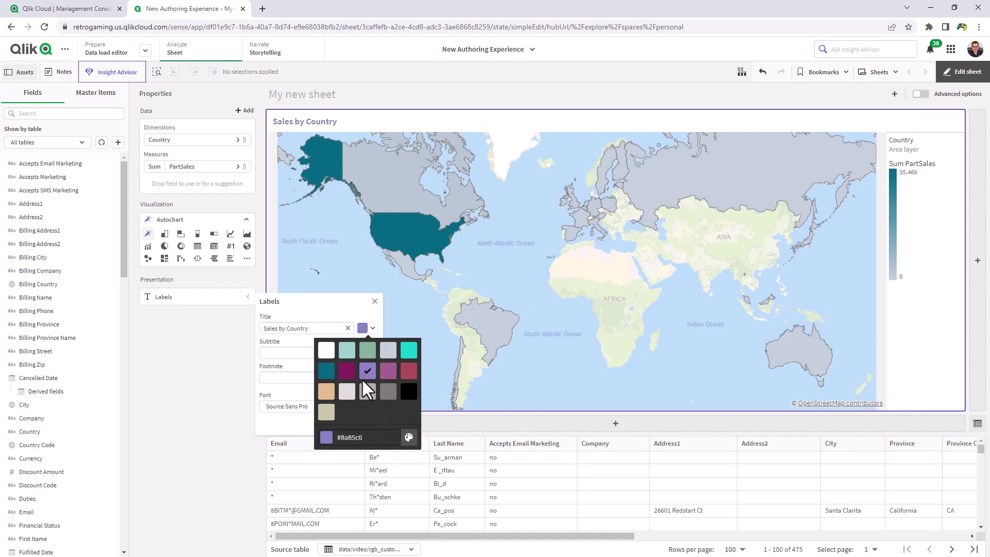
Set the title font to Courier at size L and close the label settings
left_click(308, 377)
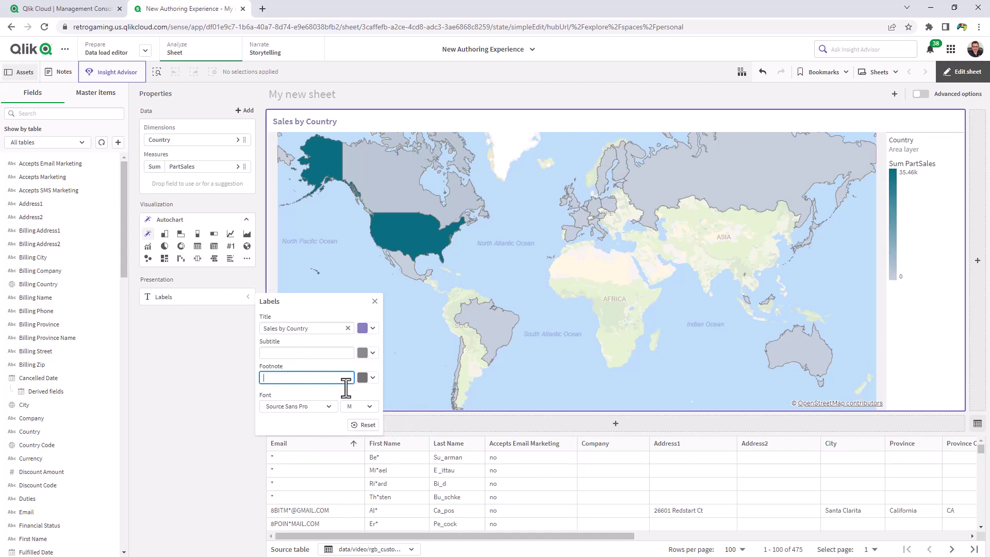
left_click(347, 354)
left_click(342, 382)
left_click(326, 407)
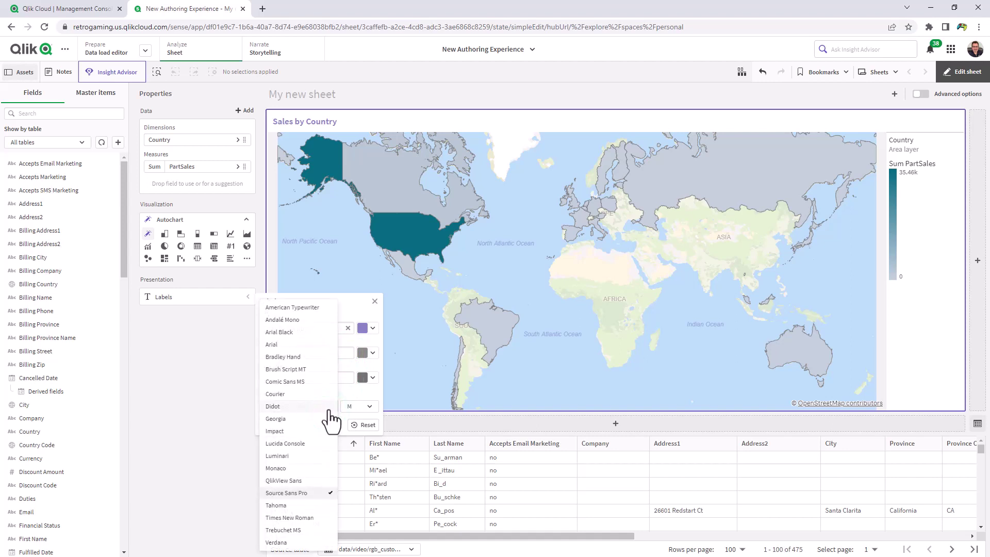
left_click(303, 432)
left_click(369, 404)
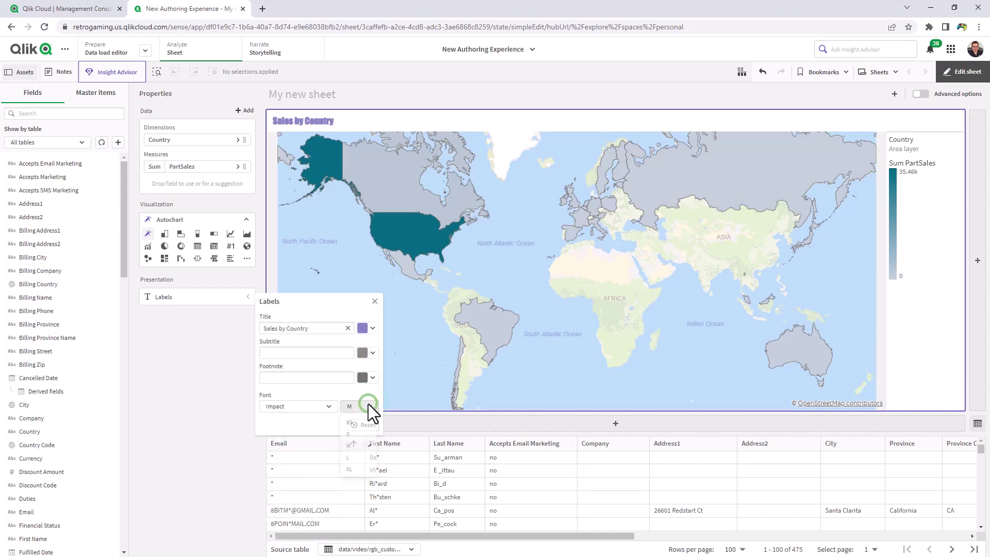
left_click(358, 457)
left_click(314, 407)
left_click(300, 398)
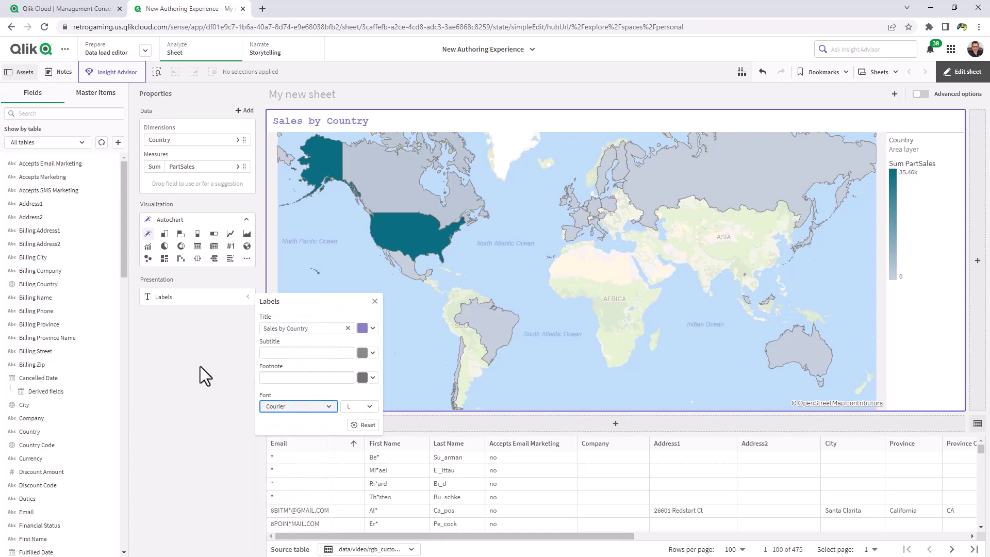
left_click(375, 301)
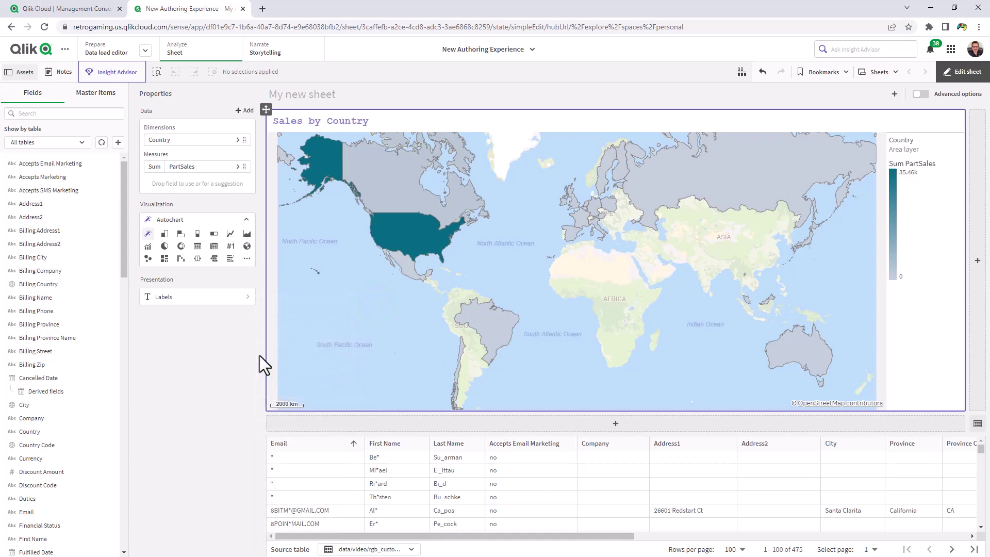
left_click(164, 235)
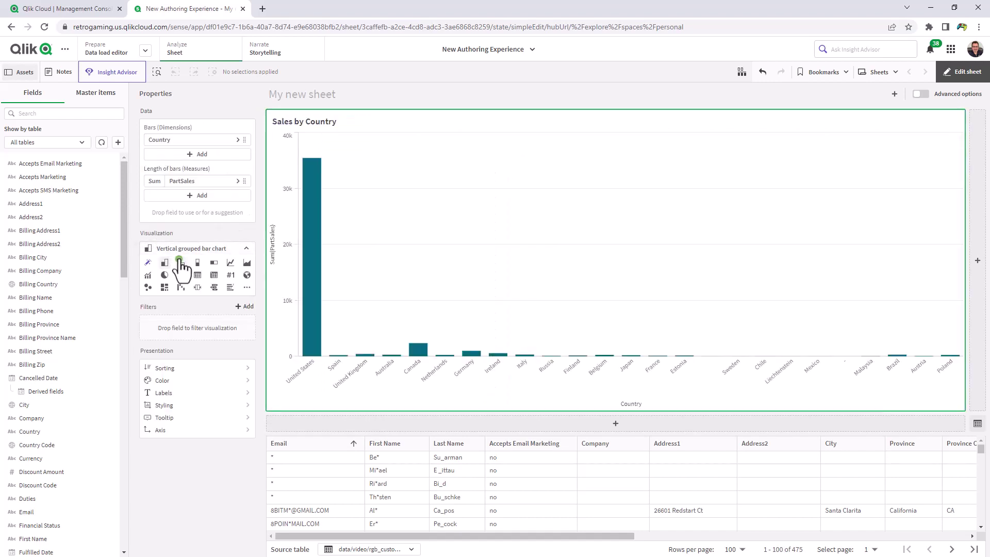
left_click(182, 264)
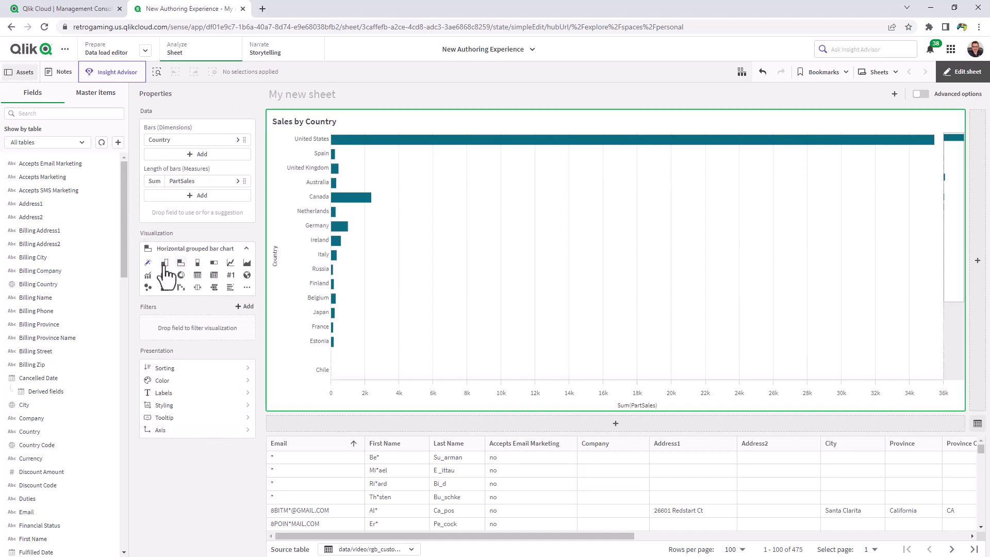
left_click(151, 260)
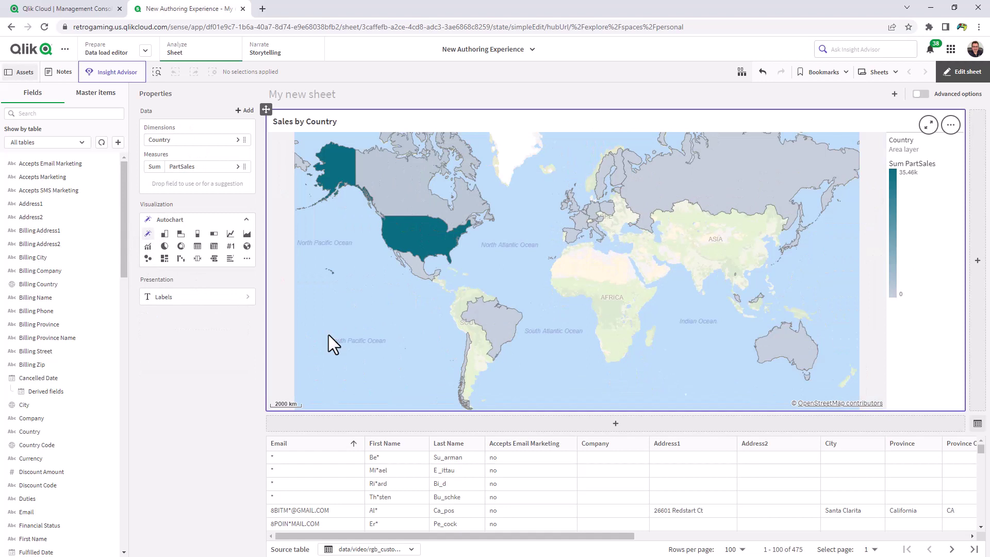
Add a new chart beside the map with PartSales as its measure
left_click(977, 261)
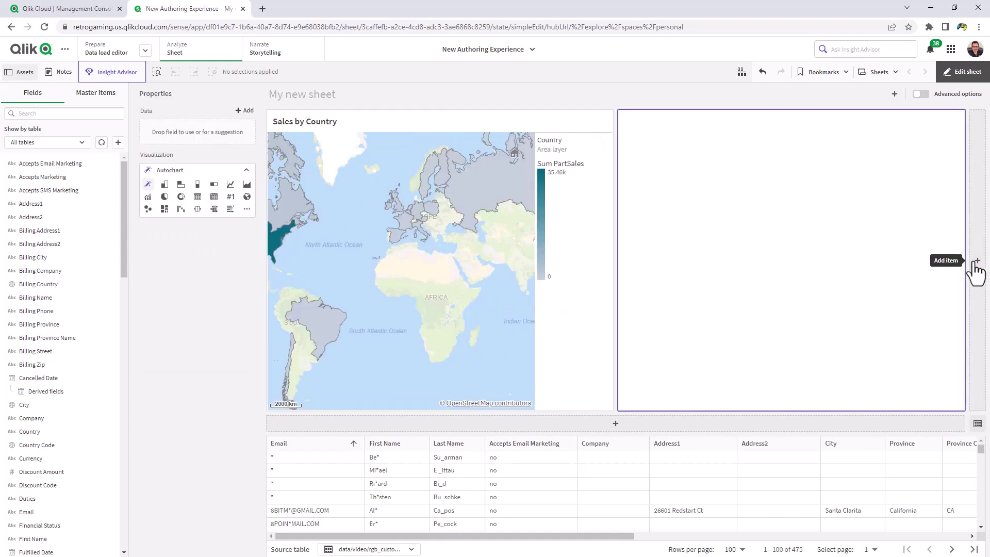
left_click(51, 113)
type("sa")
left_click_drag(41, 165, 792, 256)
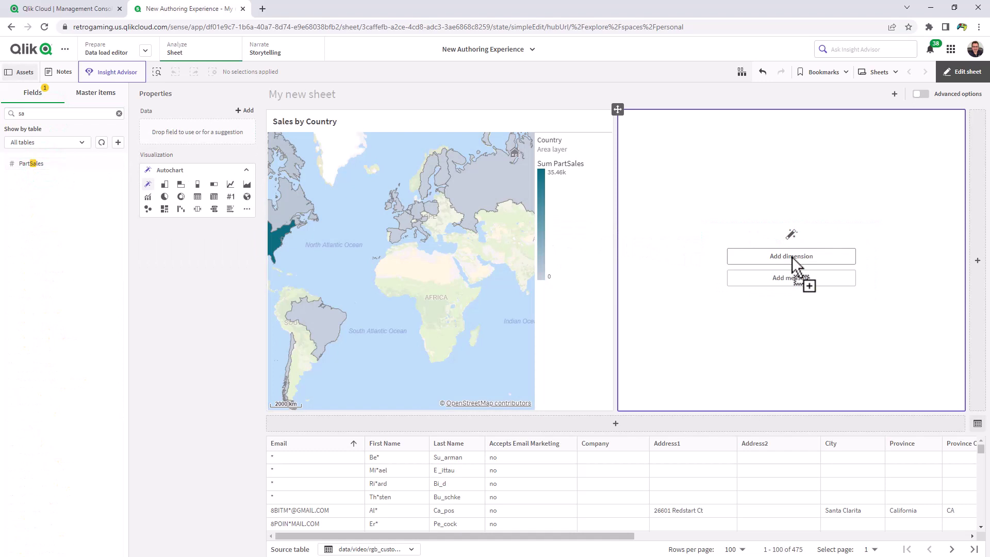
left_click(119, 114)
Add Order Date as the chart's dimension to make a PartSales line chart
scroll(106, 221, "down", 3)
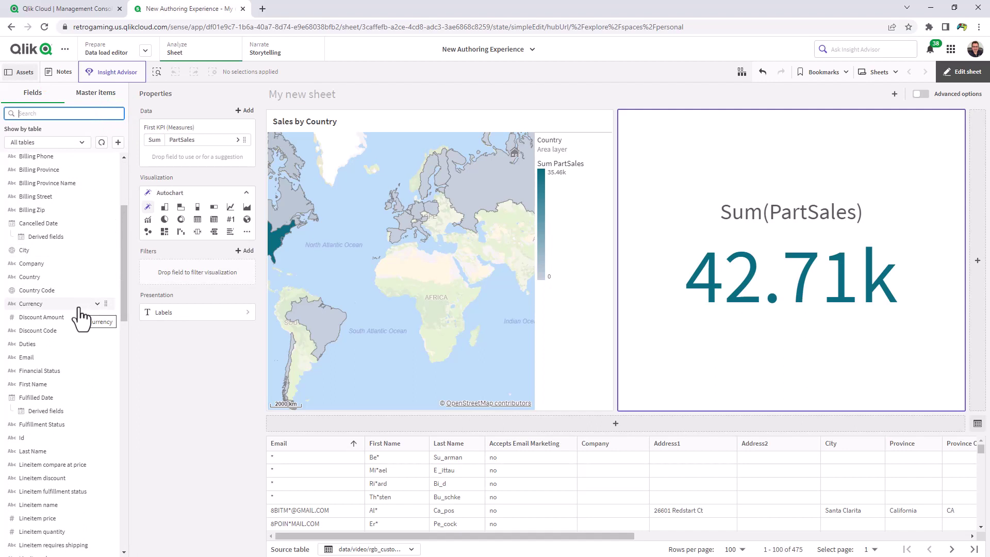
type("o")
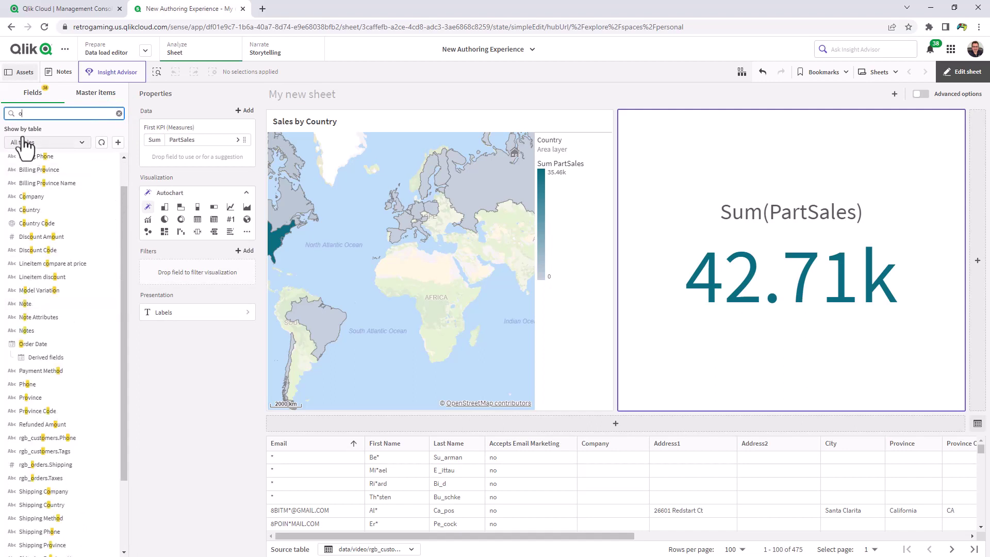
type("rd")
left_click_drag(28, 164, 725, 249)
left_click_drag(772, 238, 770, 242)
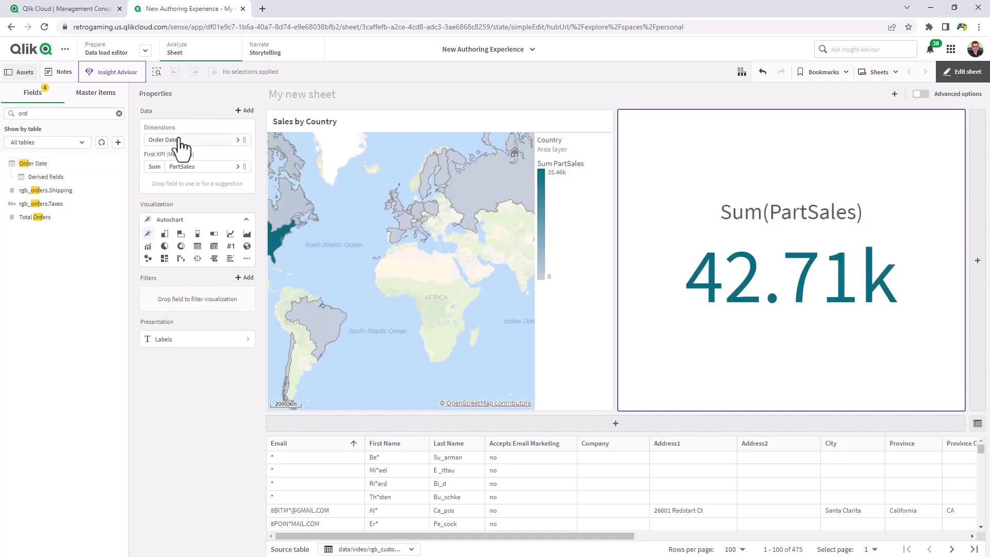
left_click(119, 113)
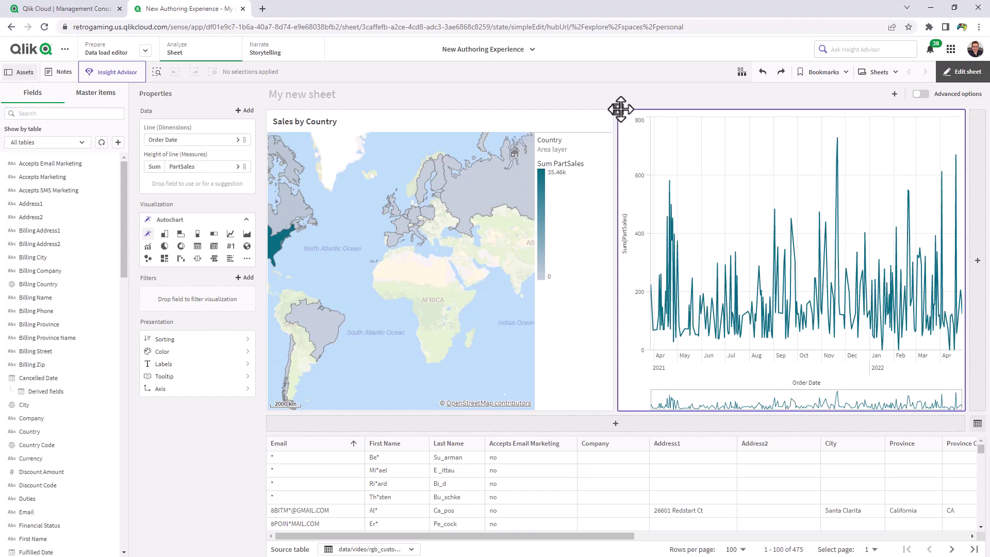
Move the PartSales chart left of the map and delete its Order Date dimension
left_click_drag(621, 108, 283, 129)
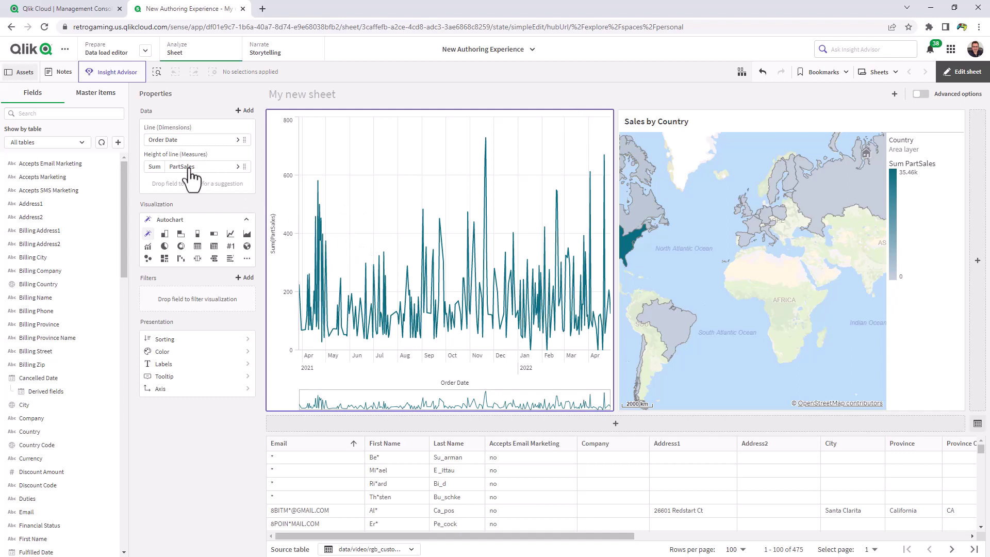
left_click(238, 140)
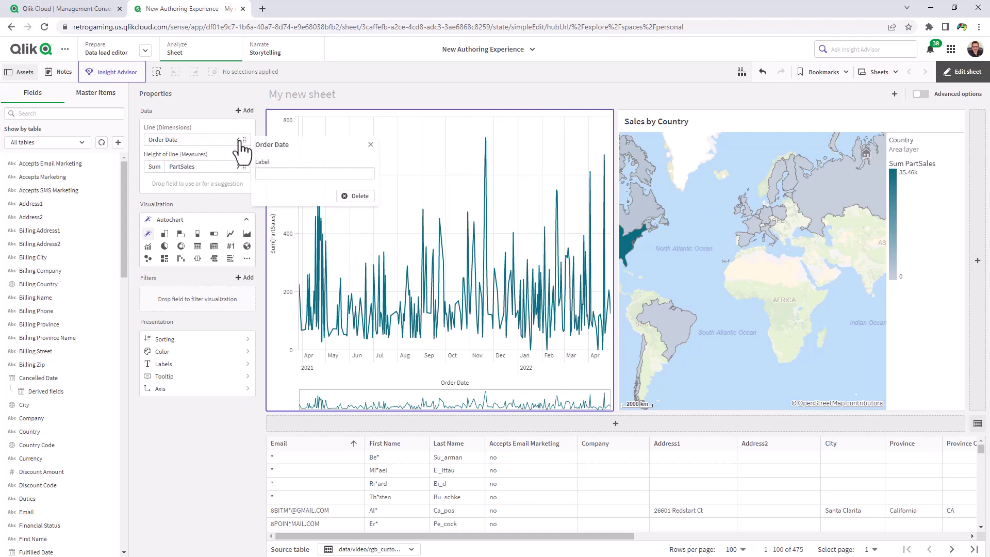
left_click(360, 196)
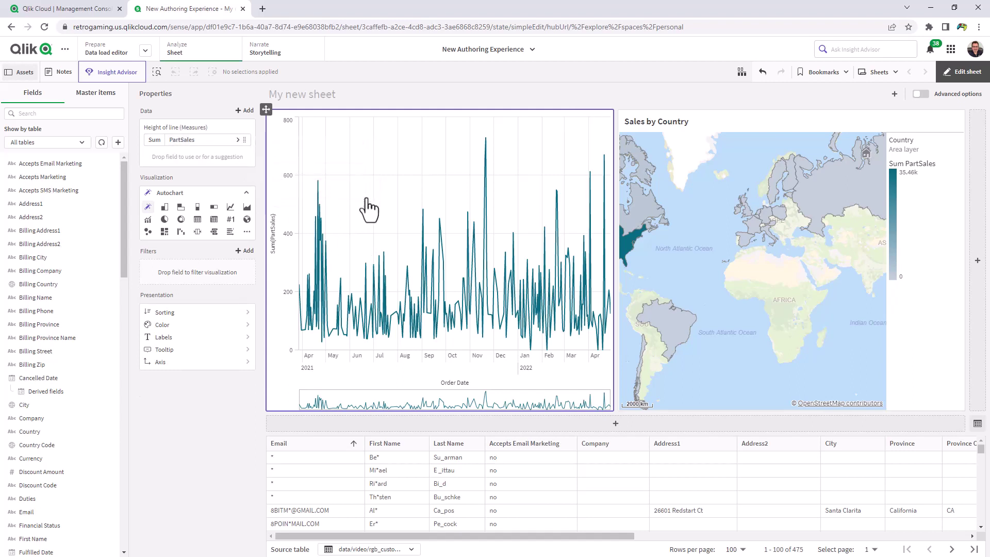
Add Model Variation as the bar chart's dimension and also as a chart filter
left_click(24, 113)
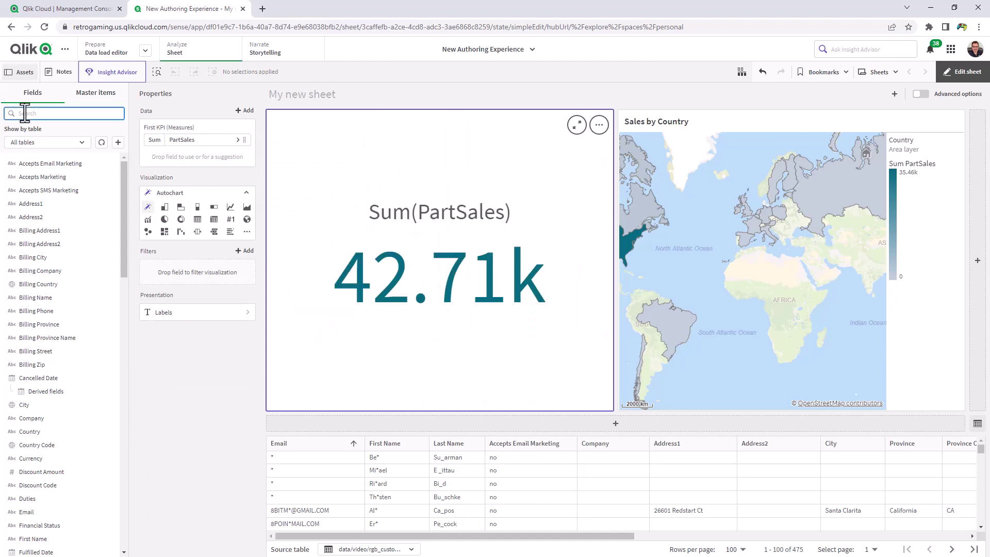
type("mode")
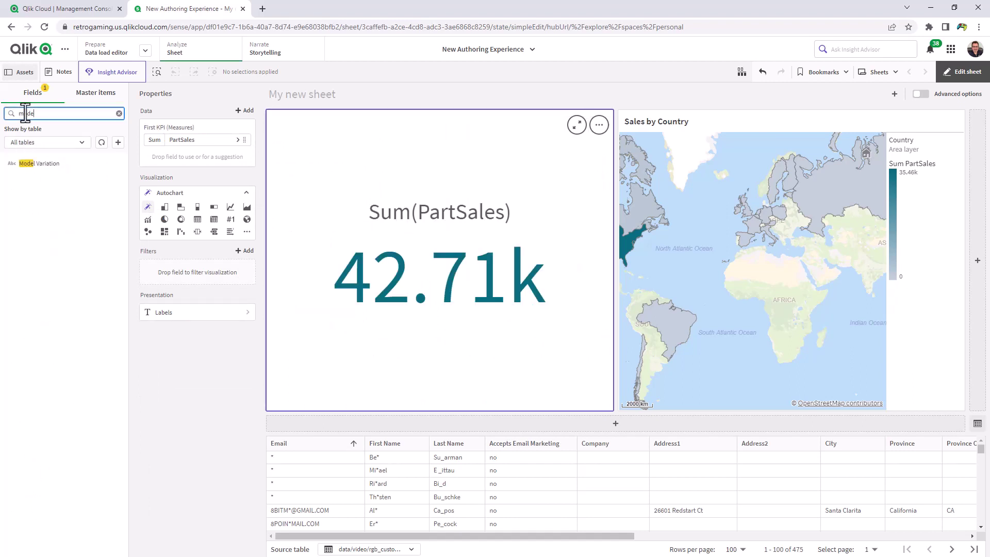
left_click_drag(32, 165, 408, 243)
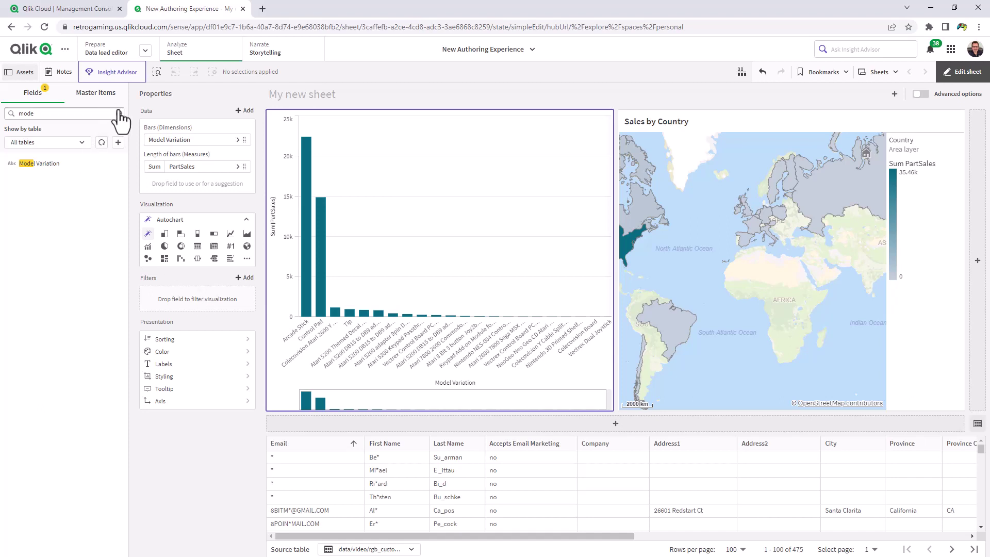
left_click_drag(44, 165, 187, 348)
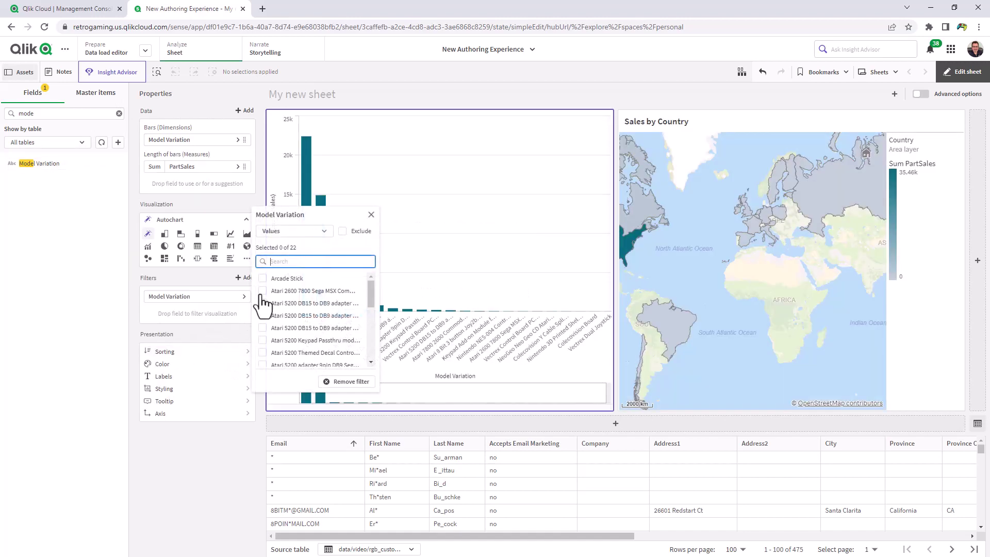
Switch the Model Variation filter to a General condition using the Sum aggregation
left_click(315, 231)
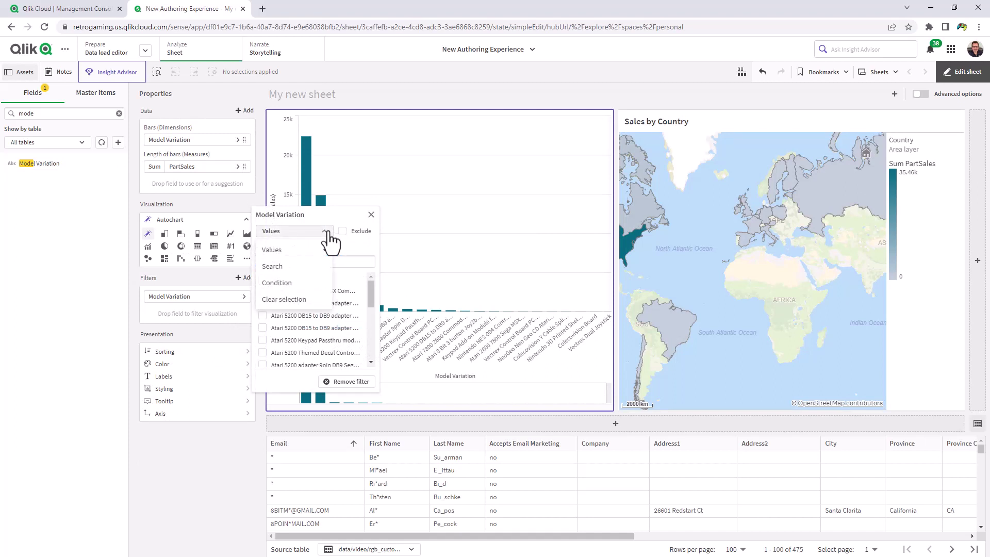
key("Escape")
key("Down")
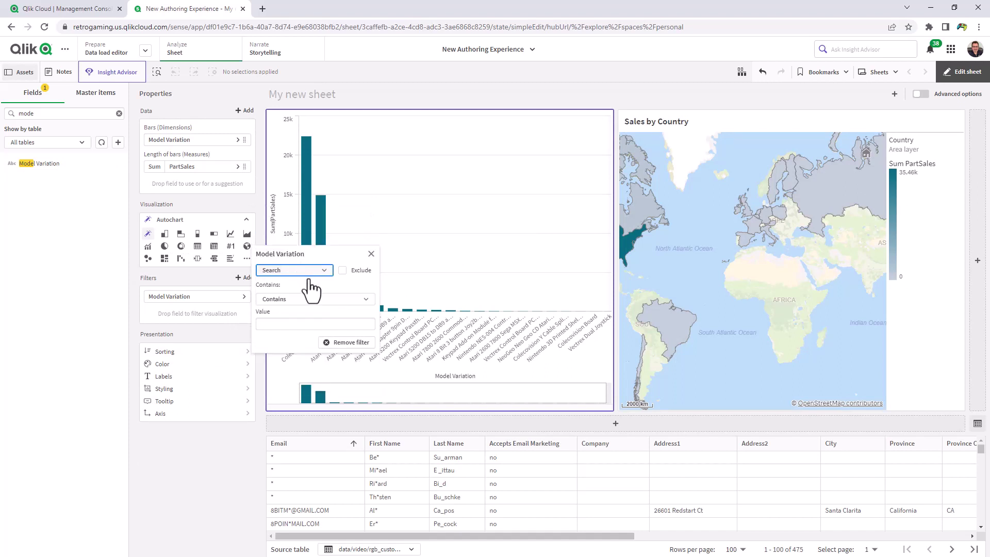
left_click(321, 299)
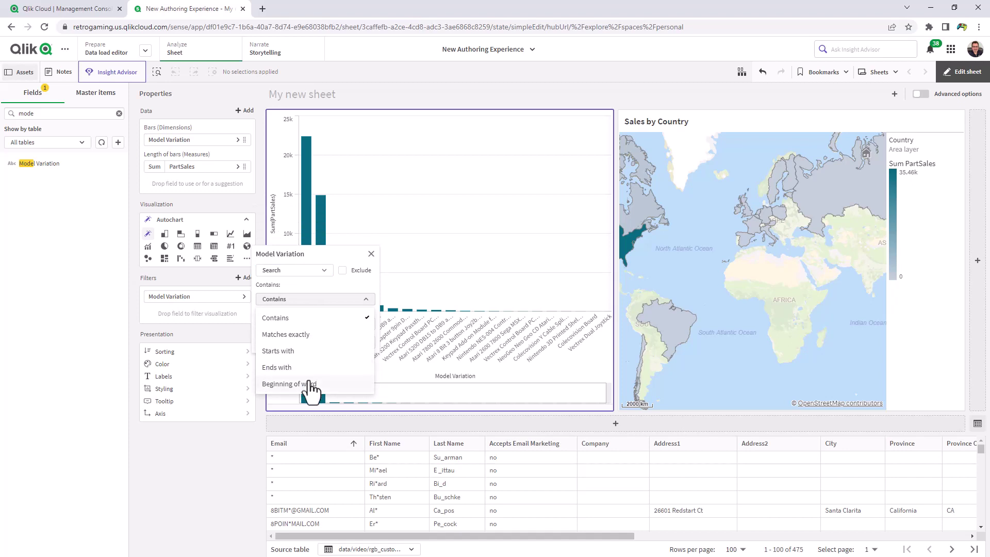
left_click(322, 273)
left_click(323, 271)
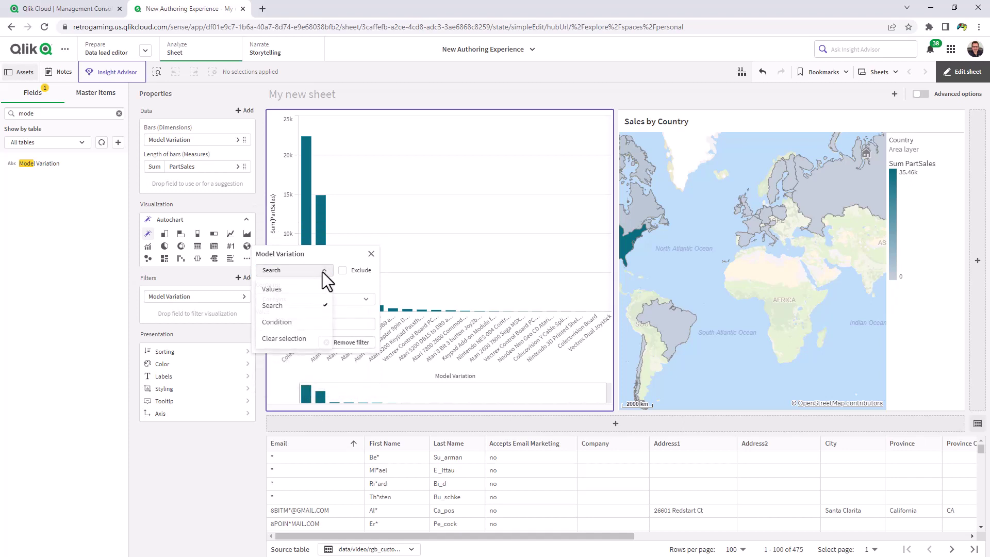
left_click(309, 322)
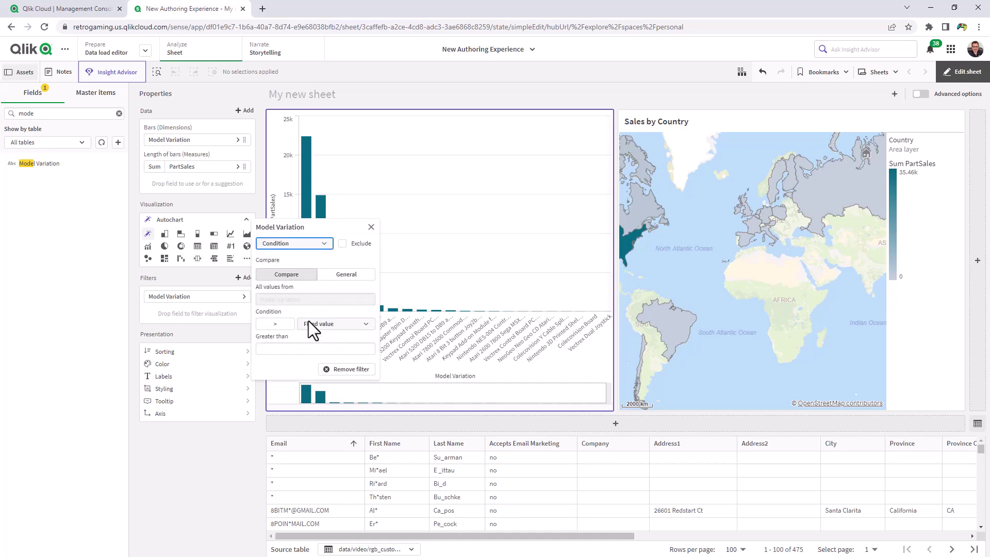
left_click(348, 276)
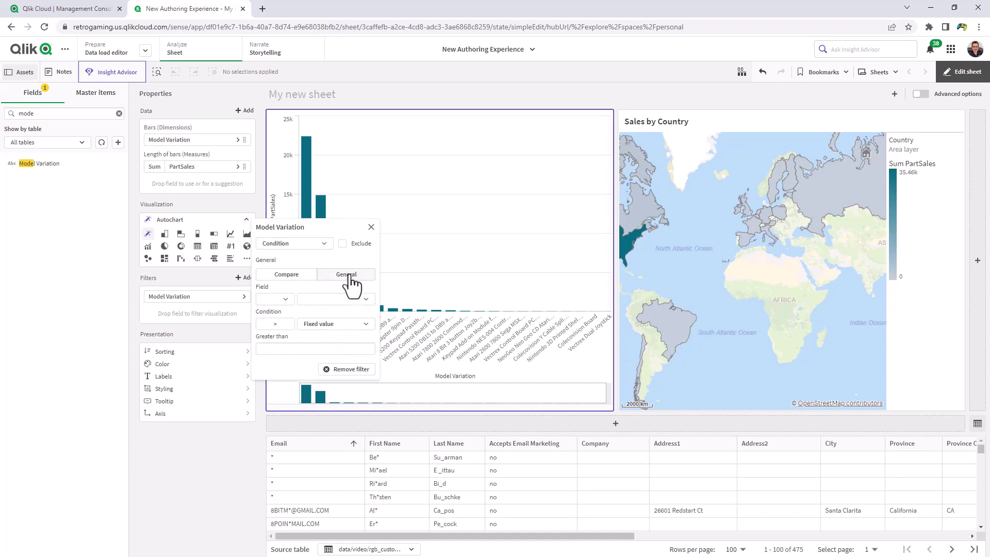
left_click(285, 299)
left_click(270, 318)
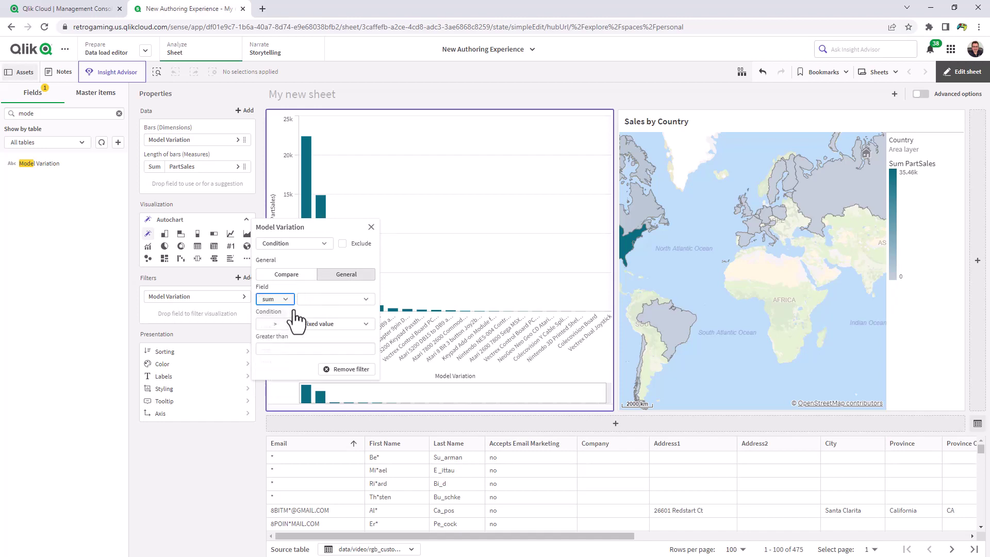
Set the condition to PartSales >= 14000 and apply the filter
left_click(330, 301)
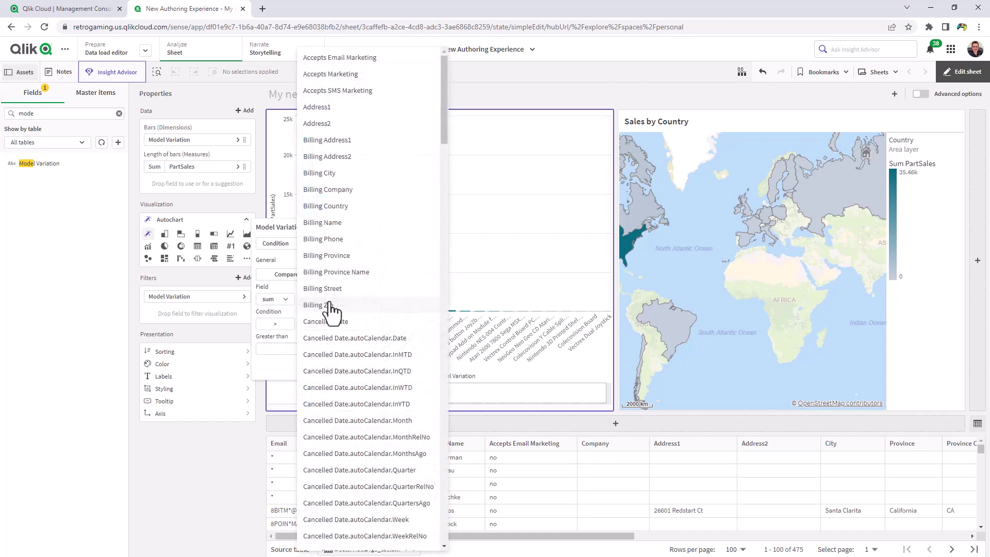
scroll(330, 308, "down", 20)
left_click_drag(445, 325, 442, 367)
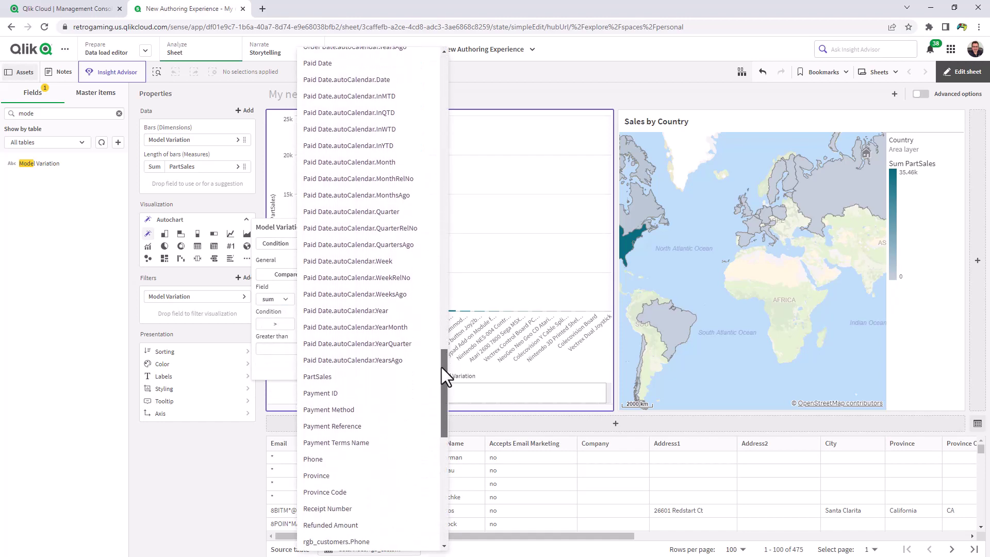
left_click(394, 370)
left_click(276, 323)
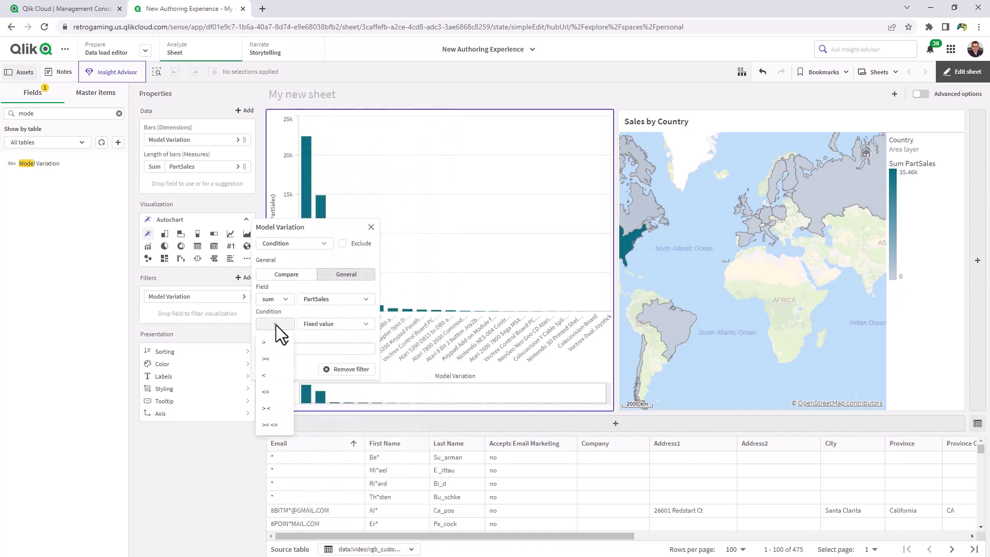
left_click(268, 360)
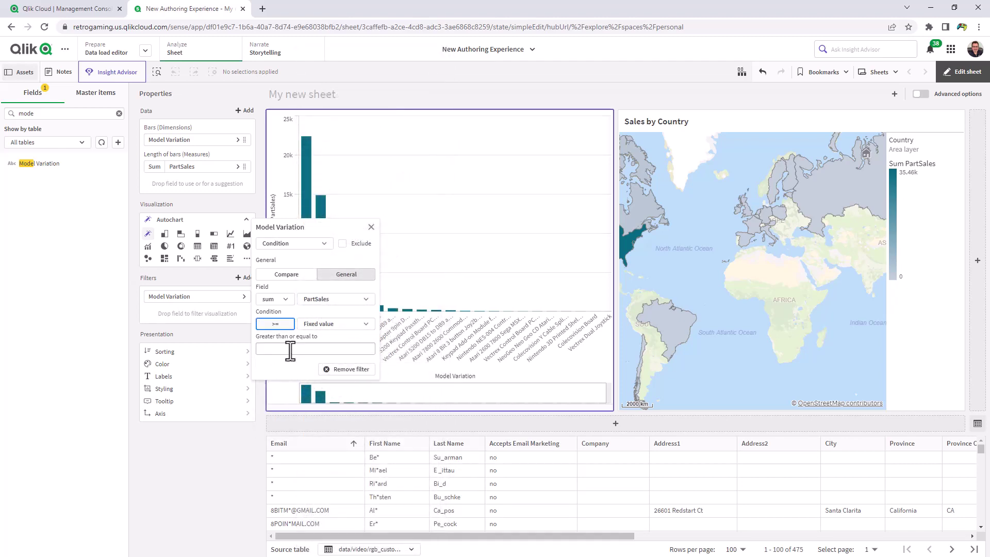
left_click(275, 350)
type("14000")
left_click(294, 379)
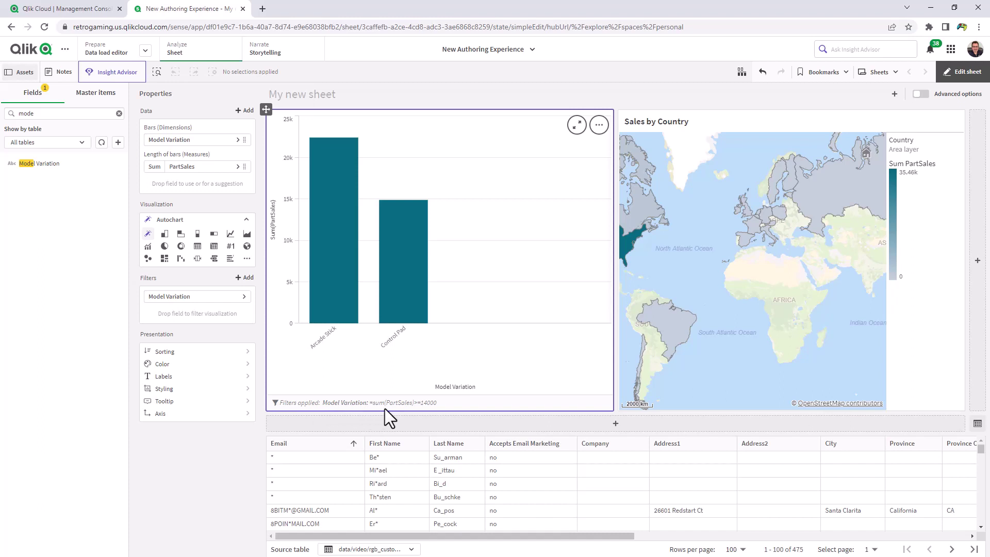
mouse_move(340, 299)
mouse_move(396, 301)
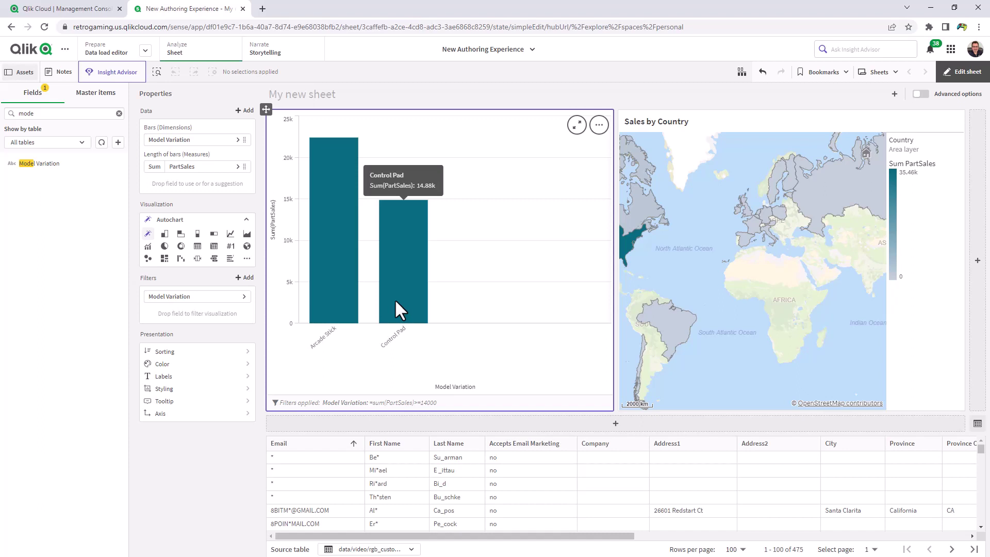
mouse_move(323, 268)
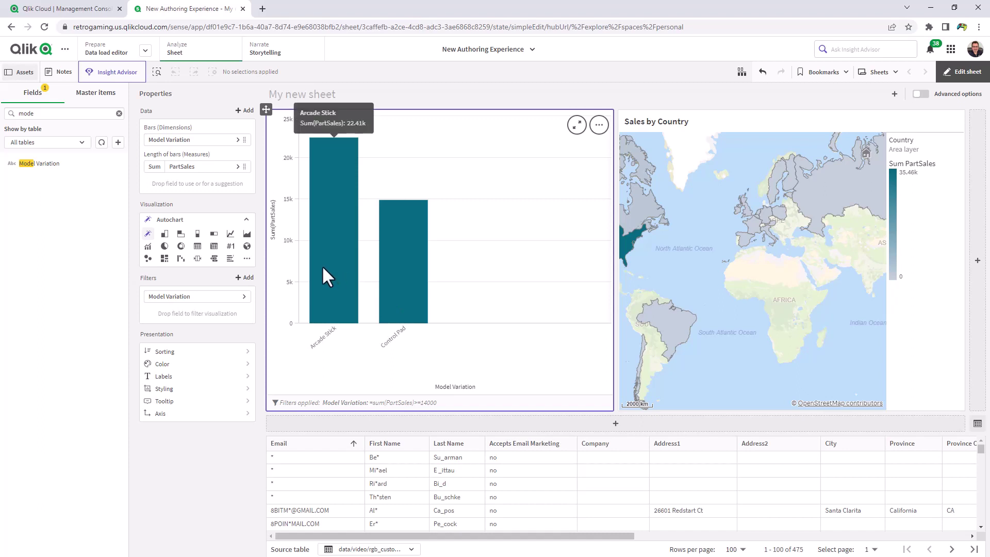